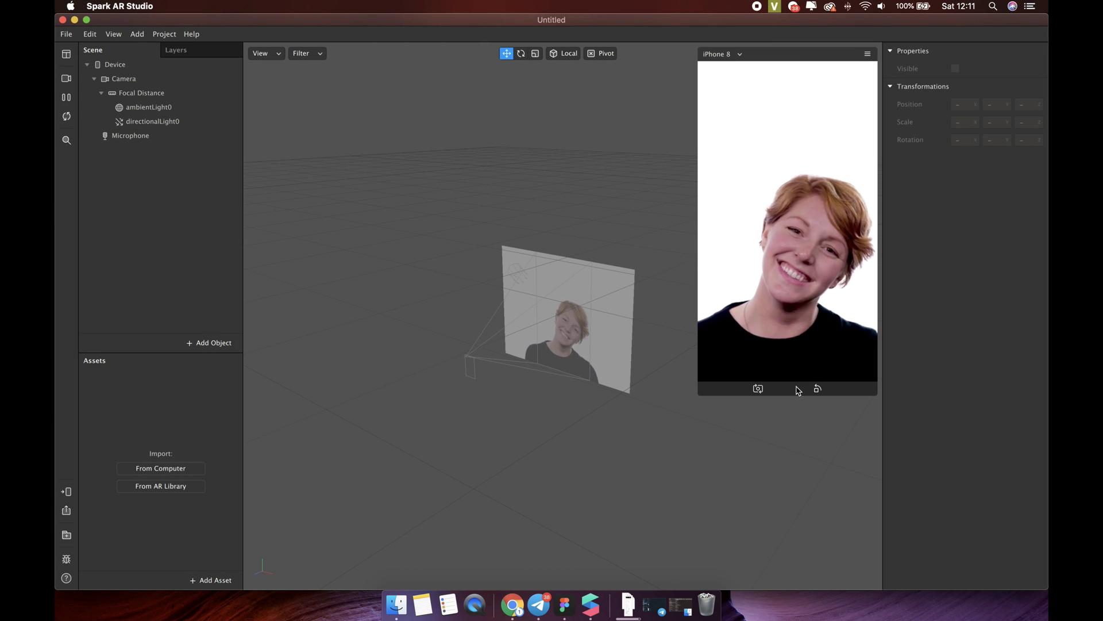
Try several sample simulation videos, return to the red-haired woman's clip, then cancel a custom import.
click(67, 80)
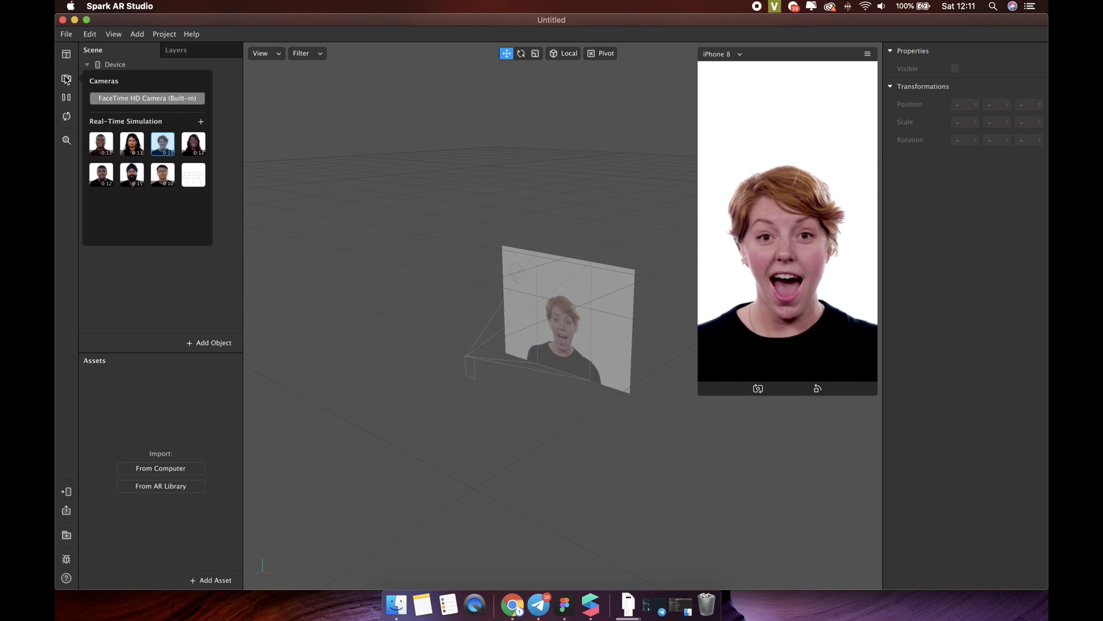
click(133, 147)
click(163, 174)
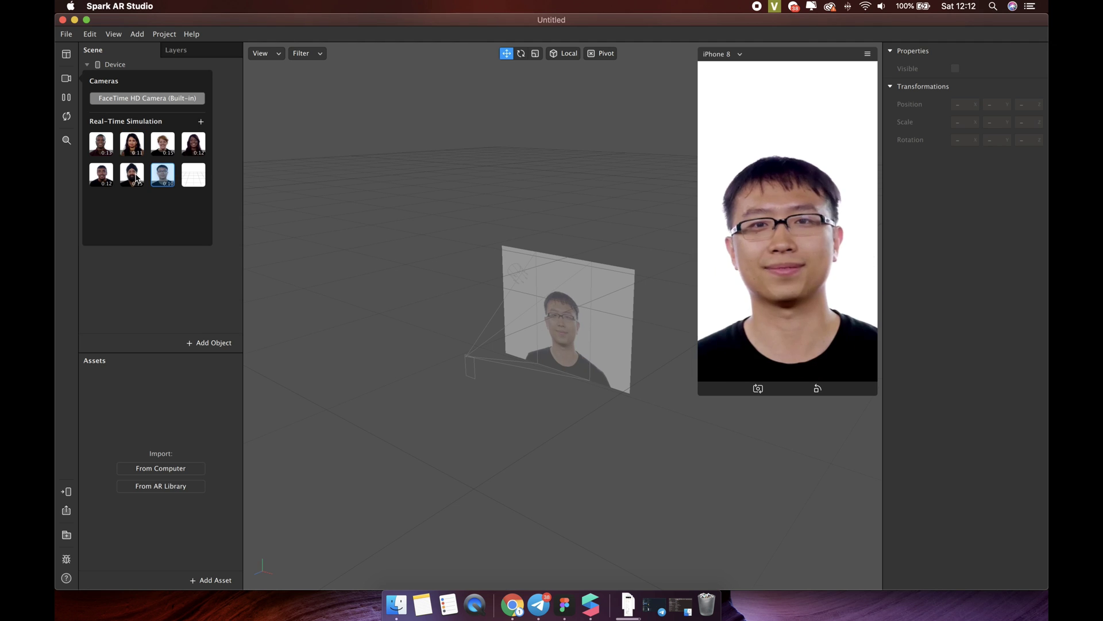
click(136, 178)
click(163, 152)
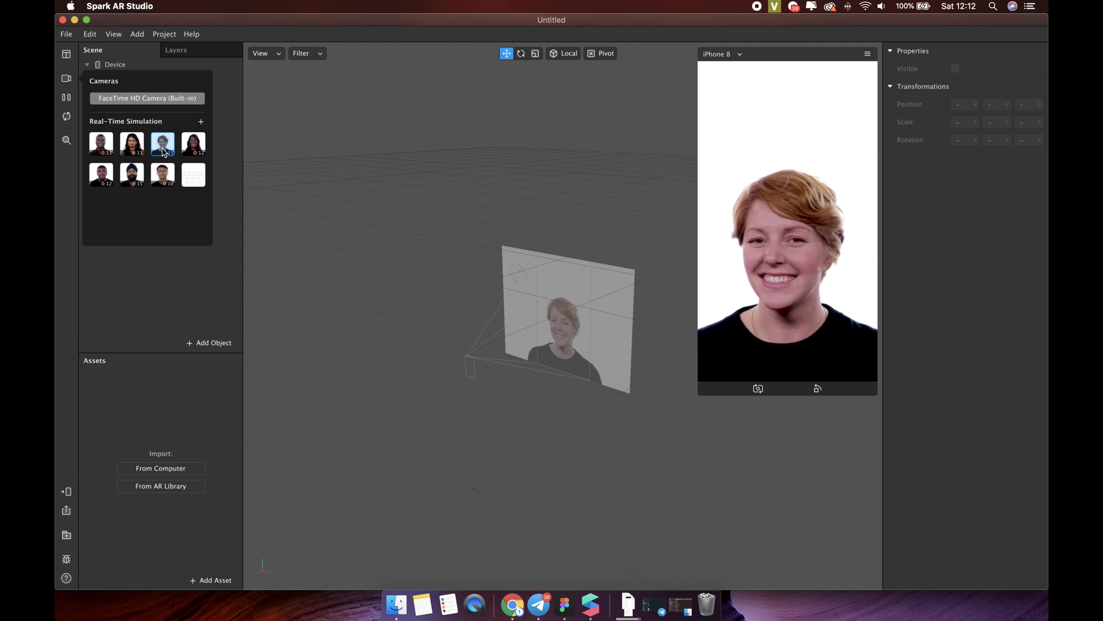
click(202, 123)
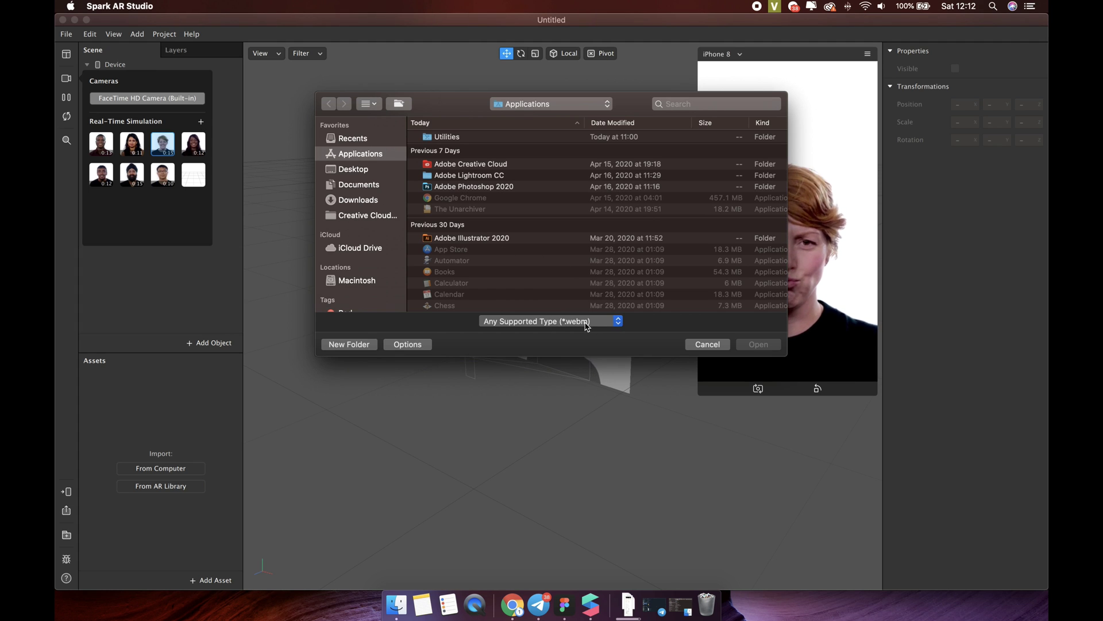
click(706, 345)
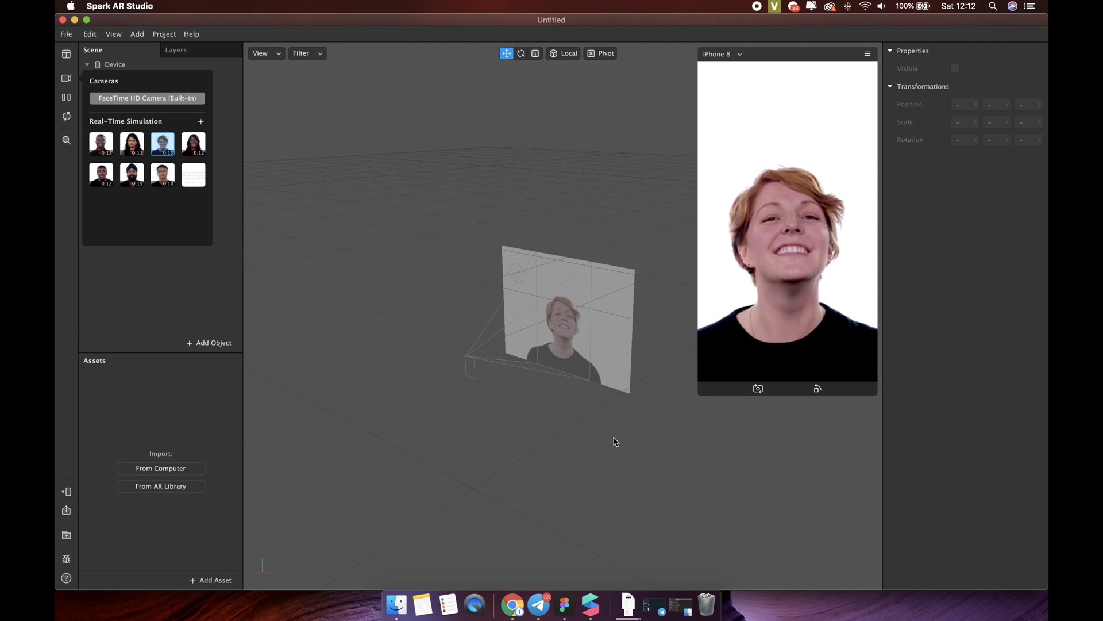
Show Spark AR Studio's package contents and navigate to Contents/Resources/videos.
click(397, 609)
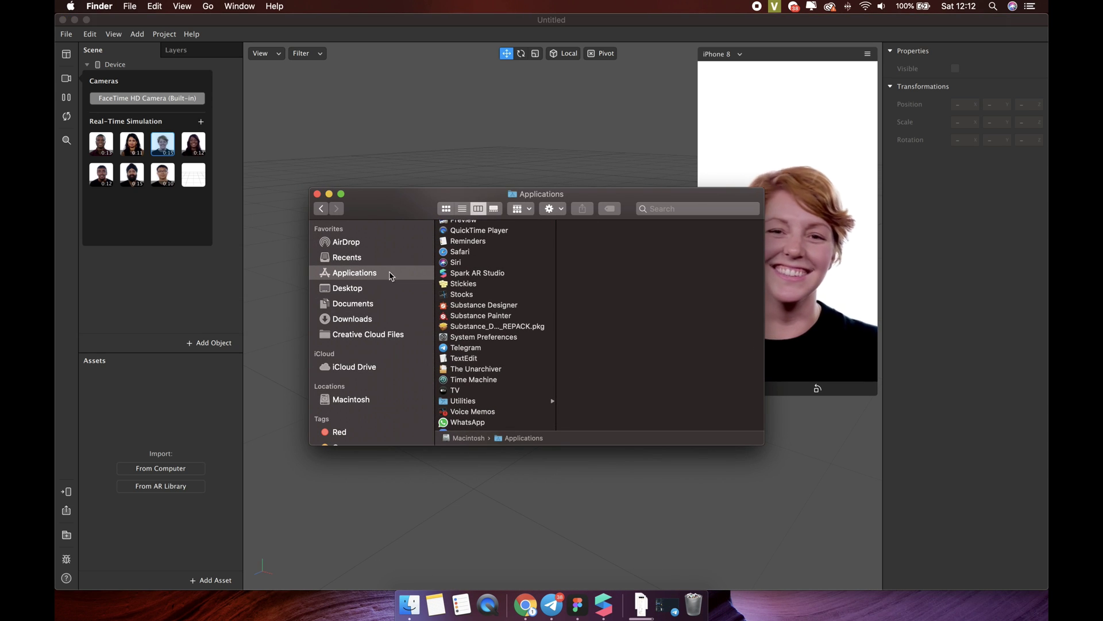
click(458, 275)
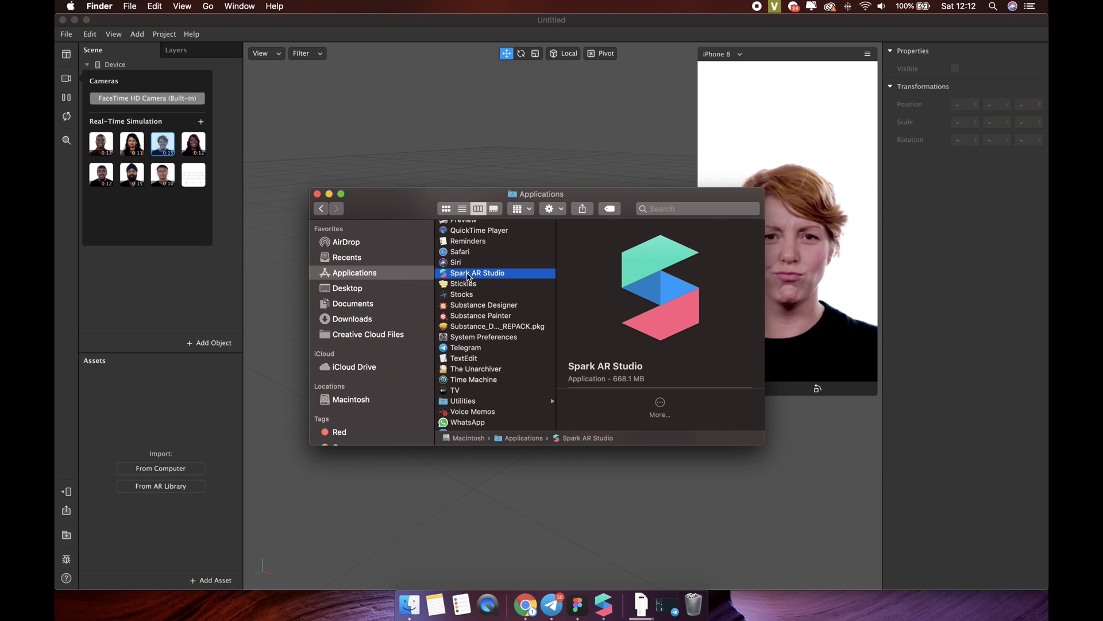
right_click(469, 276)
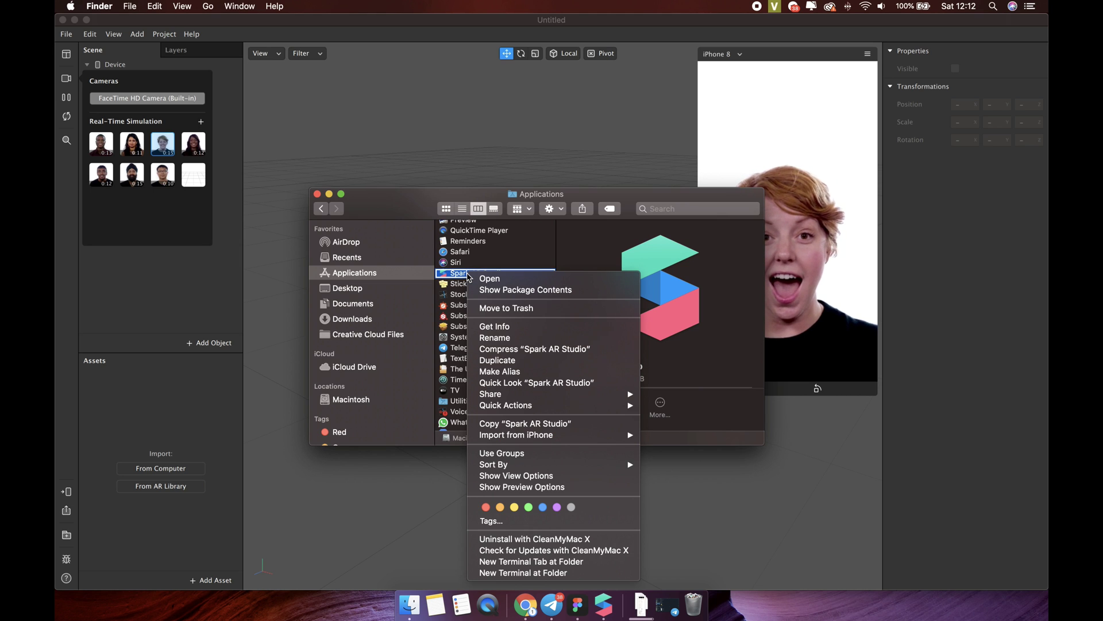
click(490, 291)
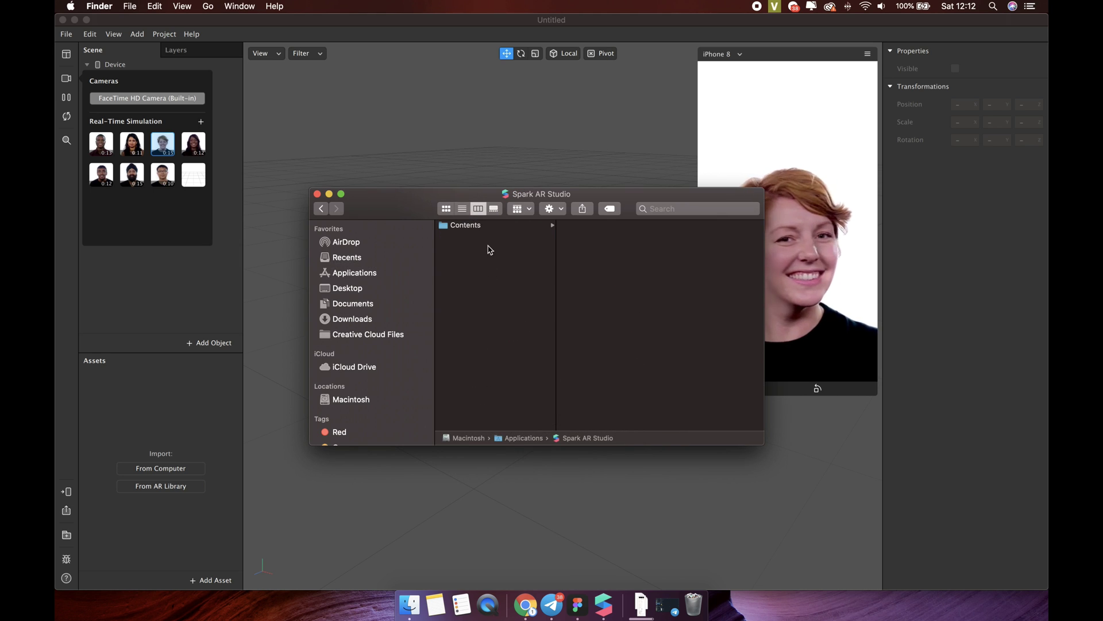
click(537, 228)
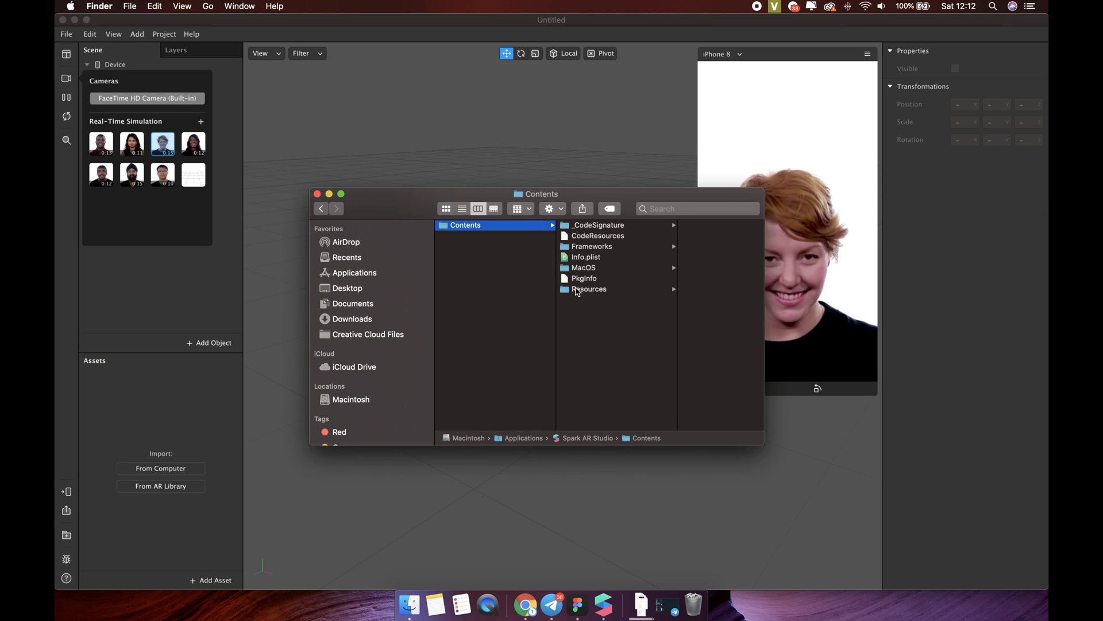
click(580, 291)
scroll(684, 317, down, 10)
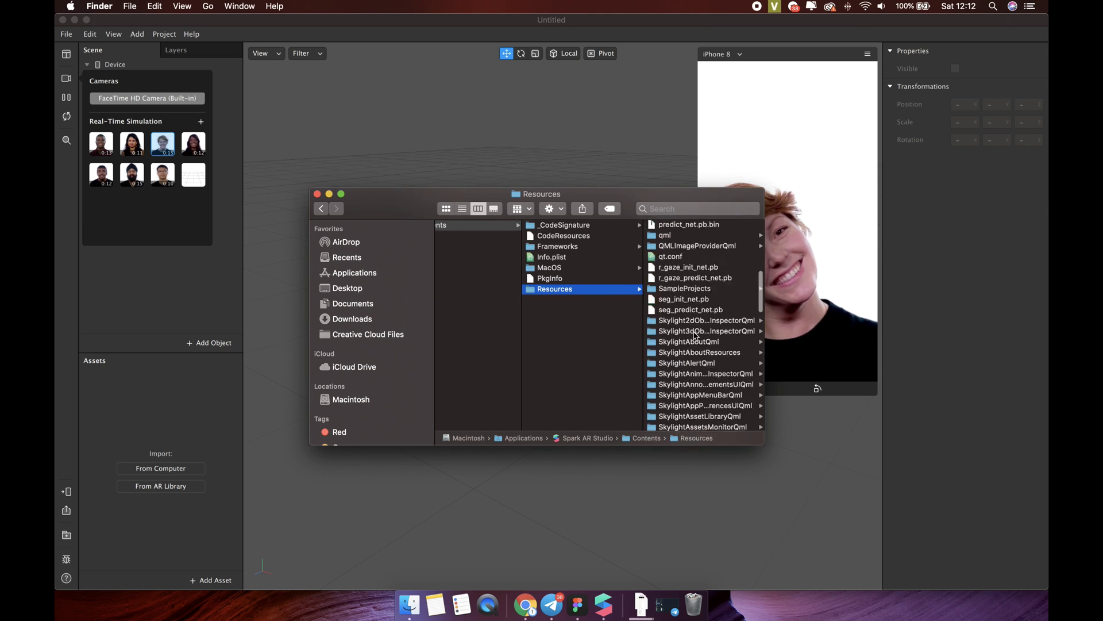
click(670, 394)
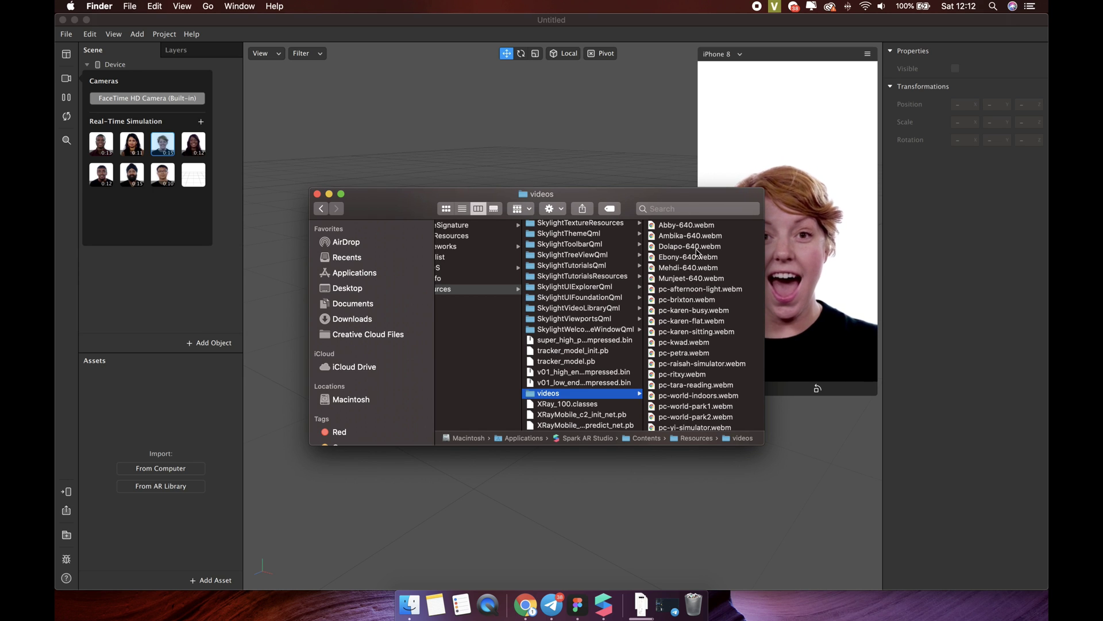
Copy the videos folder, paste it onto the Desktop, and expand it to list the clips.
right_click(572, 396)
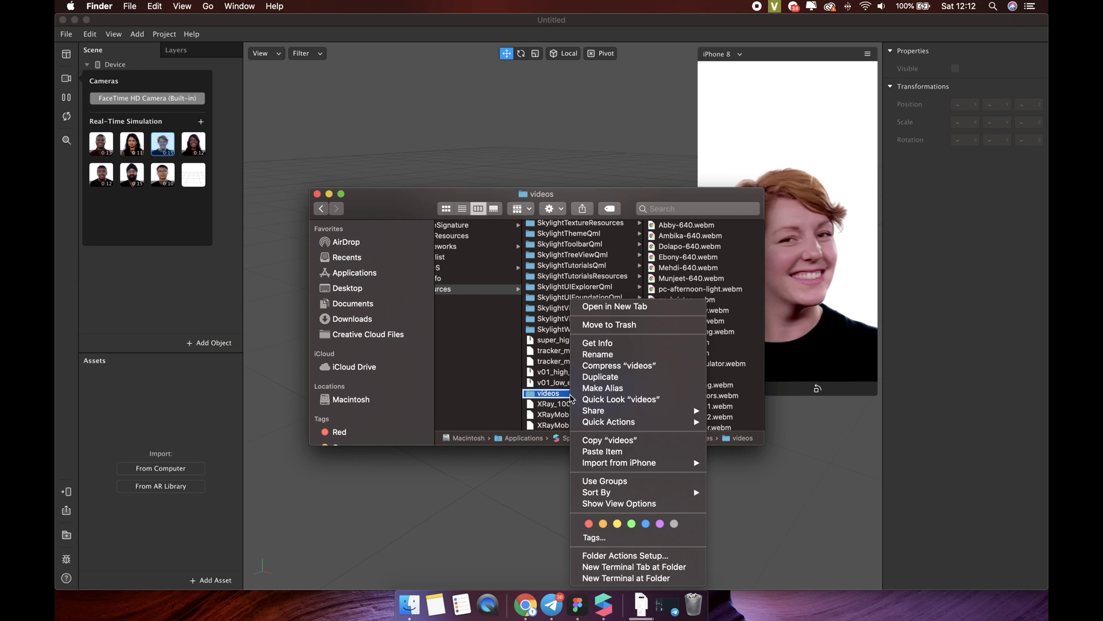
click(598, 440)
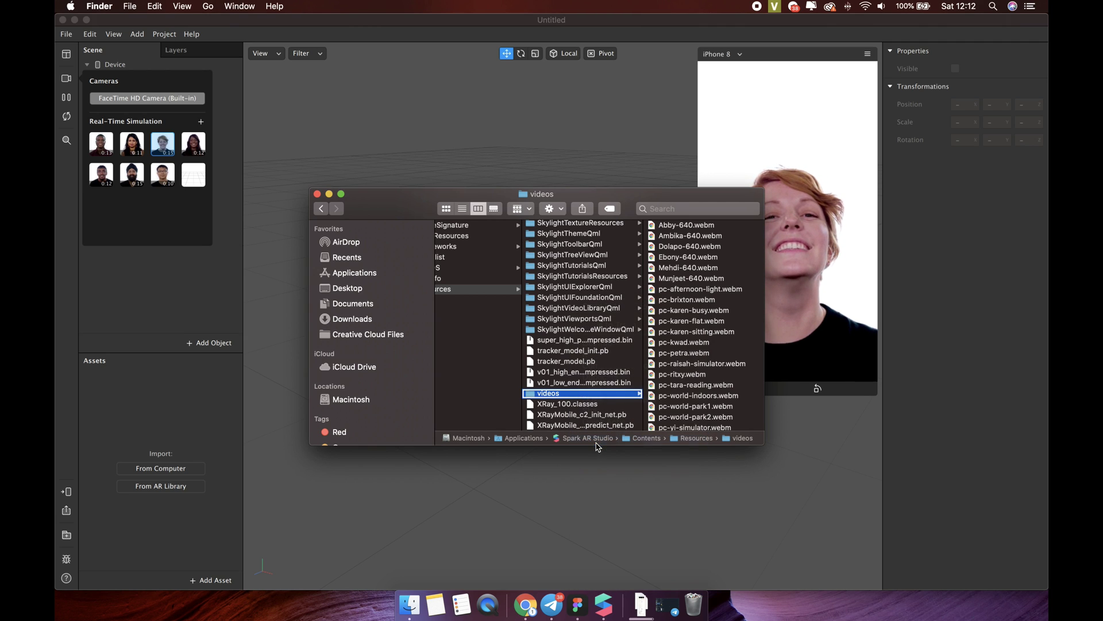
click(348, 289)
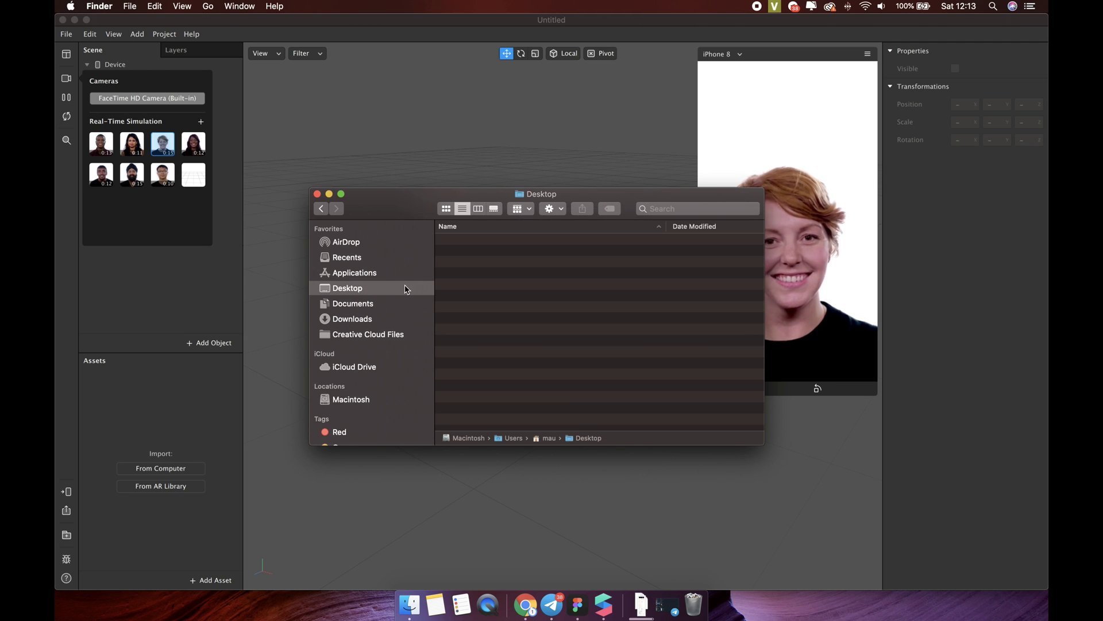
right_click(472, 282)
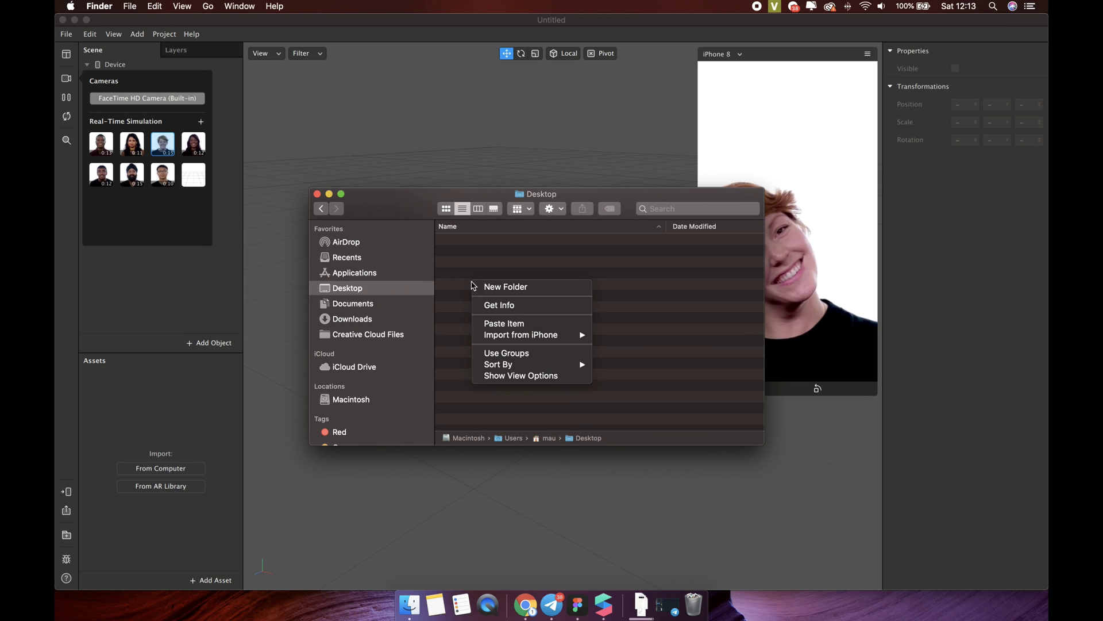
click(487, 326)
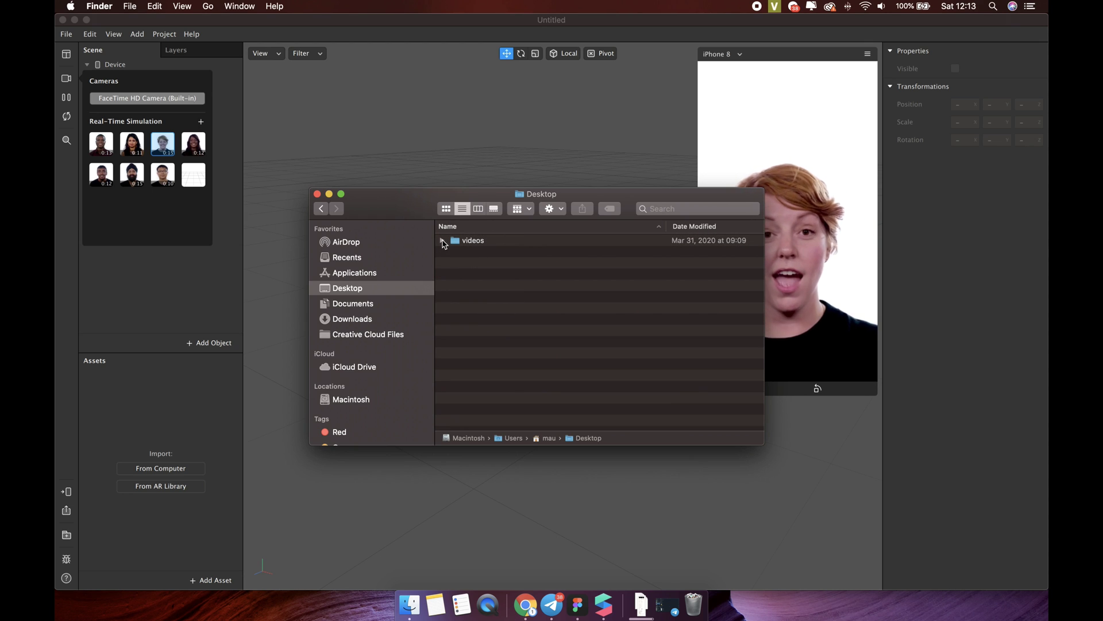
click(442, 241)
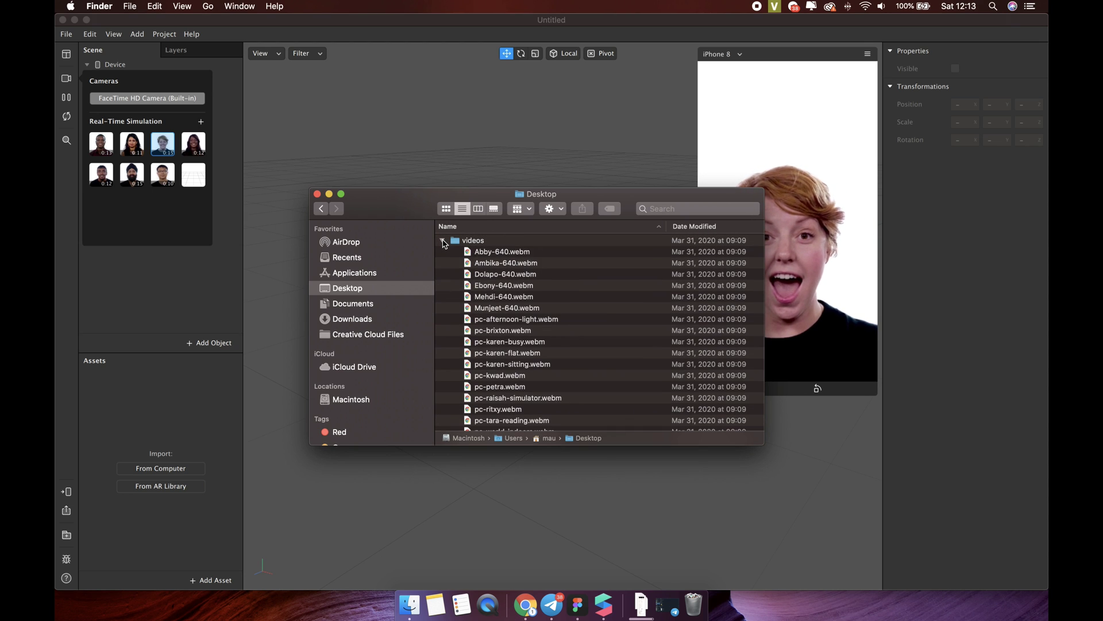
Preview pc-brixton.webm and pc-raisah-simulator.webm in Chrome, then close the Finder window.
double_click(484, 329)
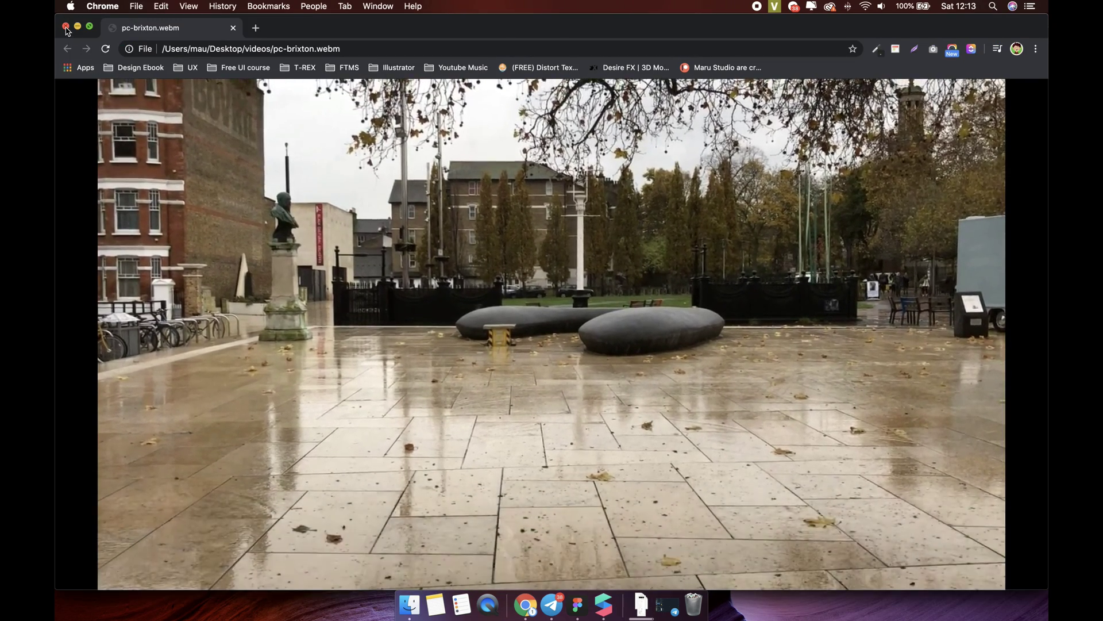
click(65, 26)
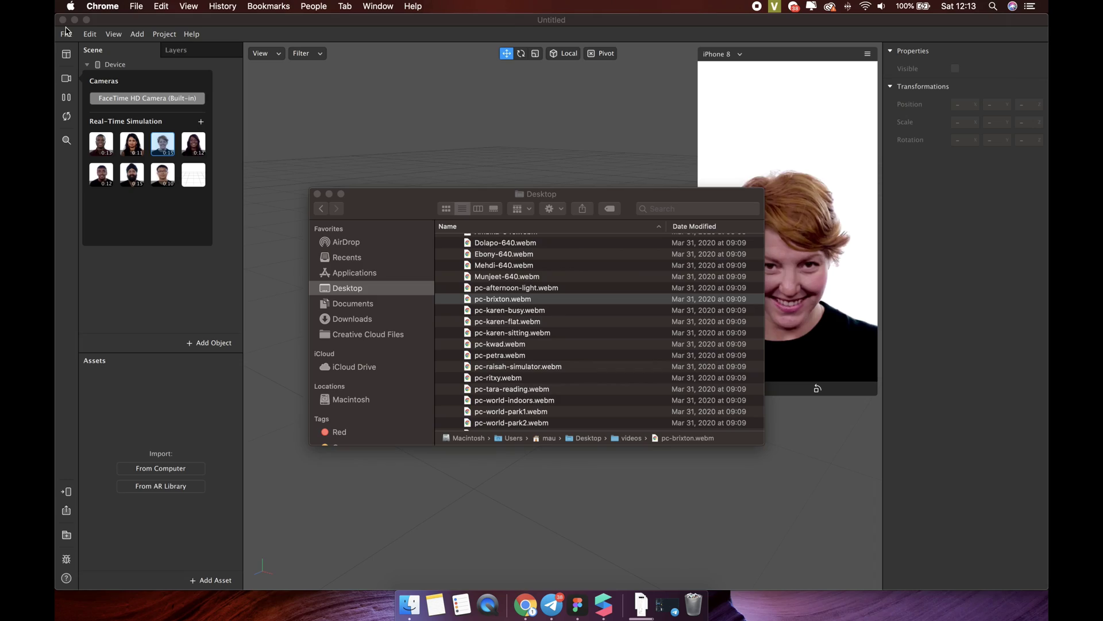
double_click(518, 366)
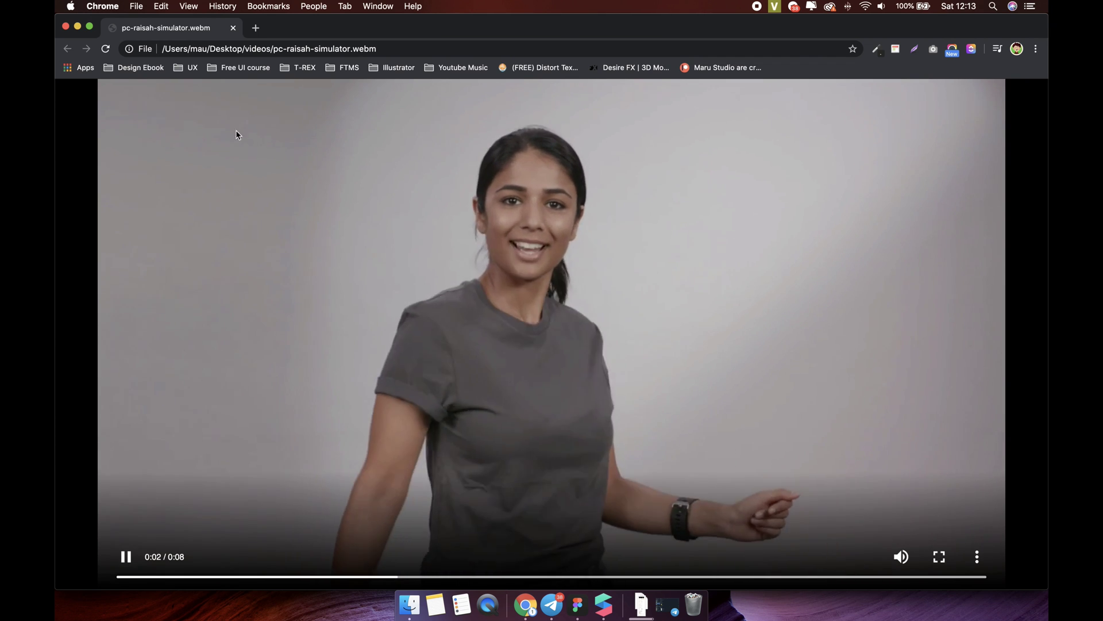
click(65, 27)
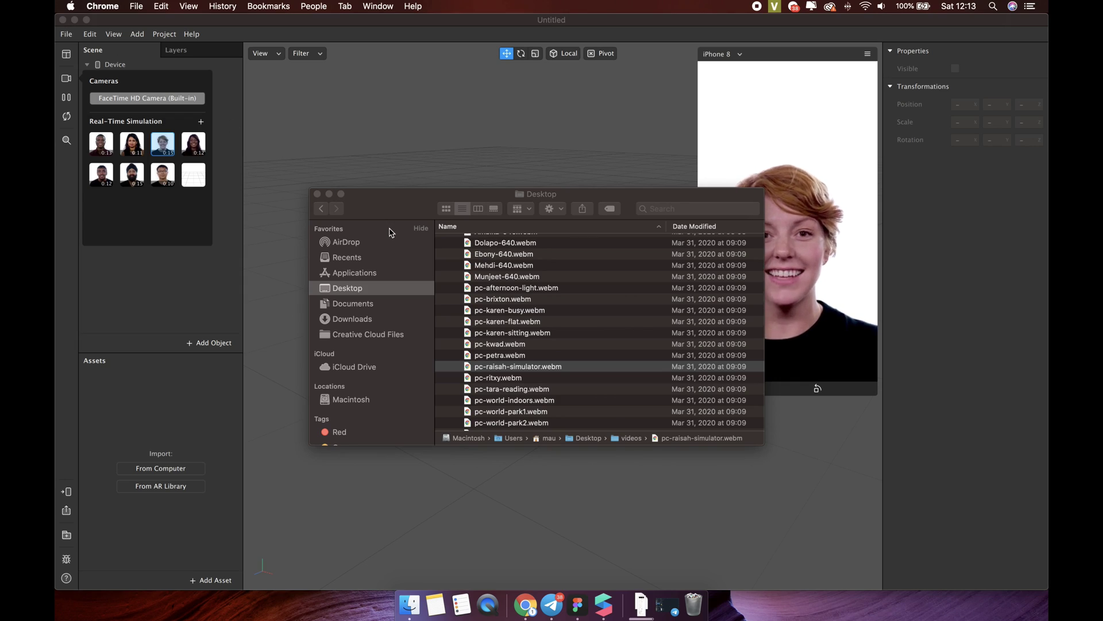
click(320, 196)
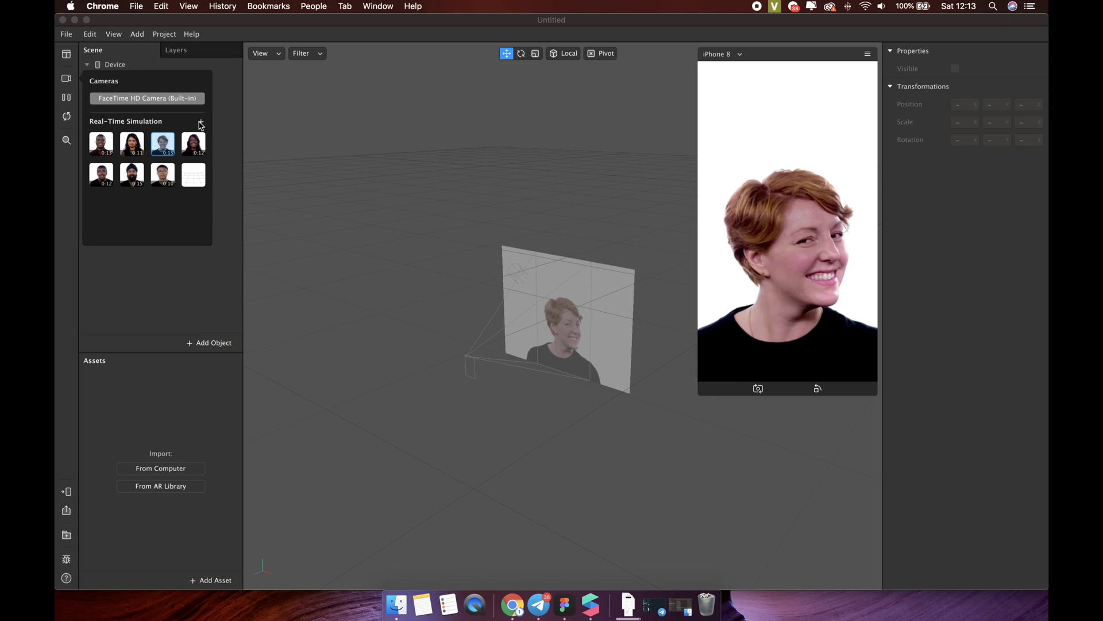
Import pc-afternoon-light.webm from the Desktop videos folder as a simulation video.
click(202, 124)
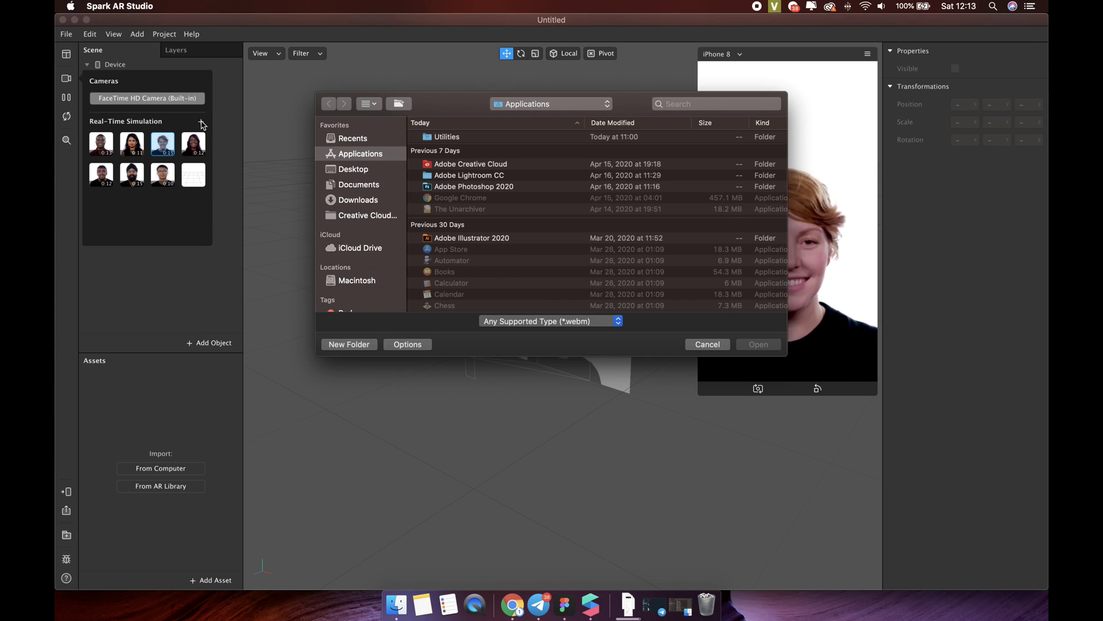
click(356, 170)
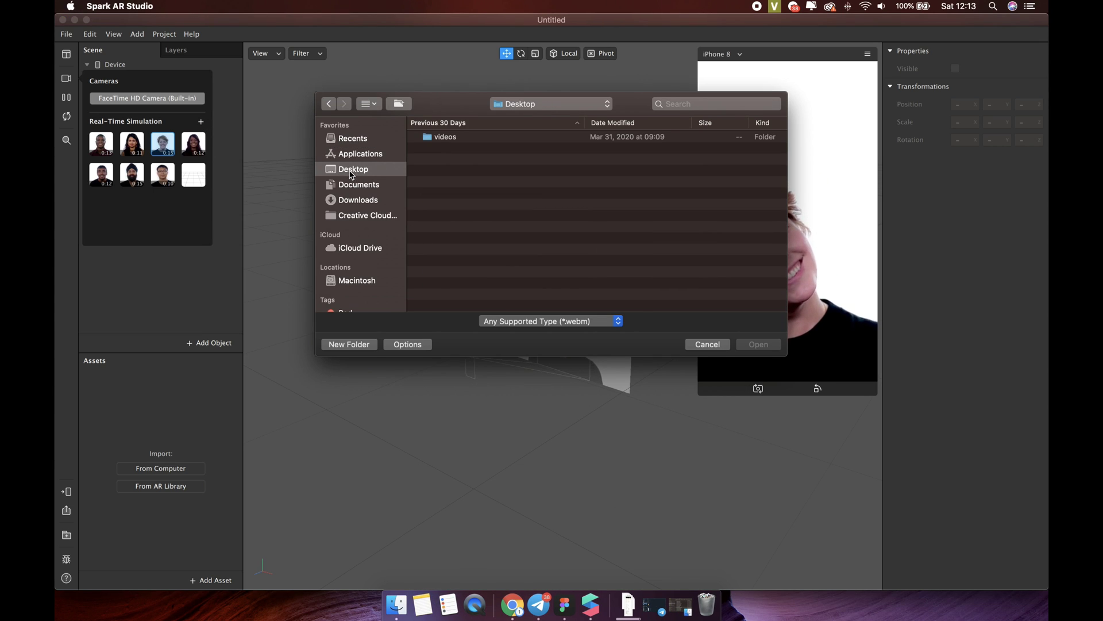
click(464, 141)
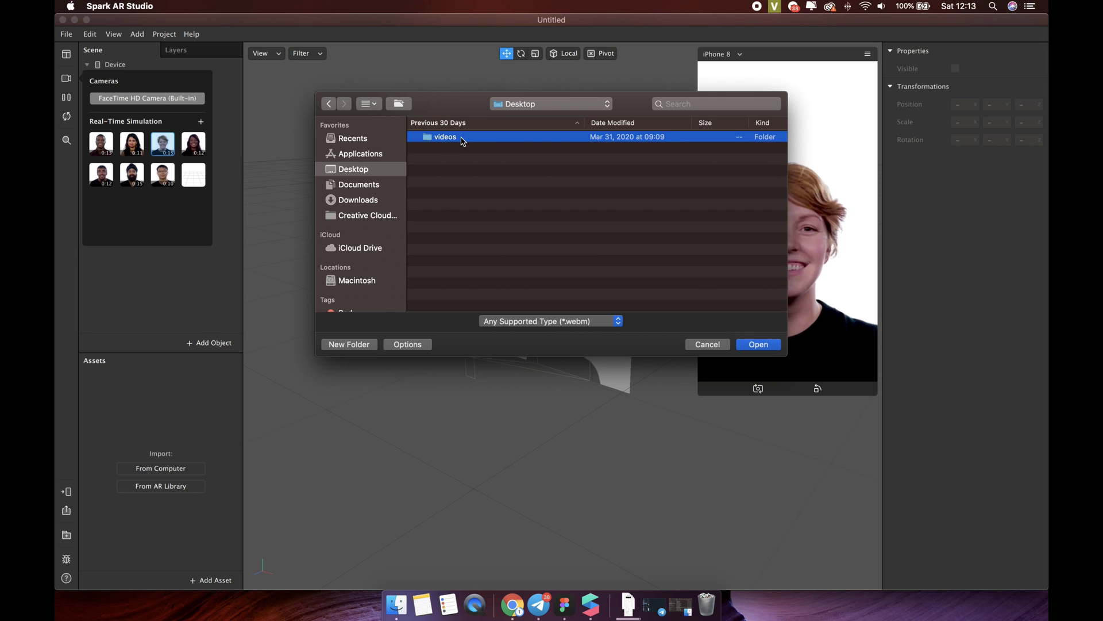
double_click(463, 141)
click(465, 205)
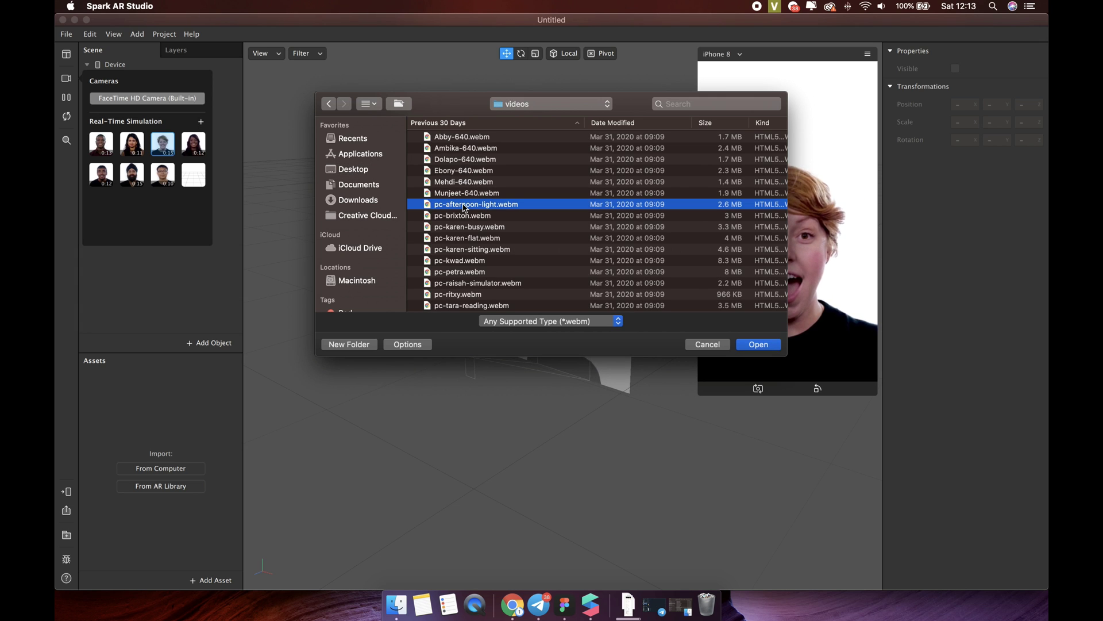
click(759, 345)
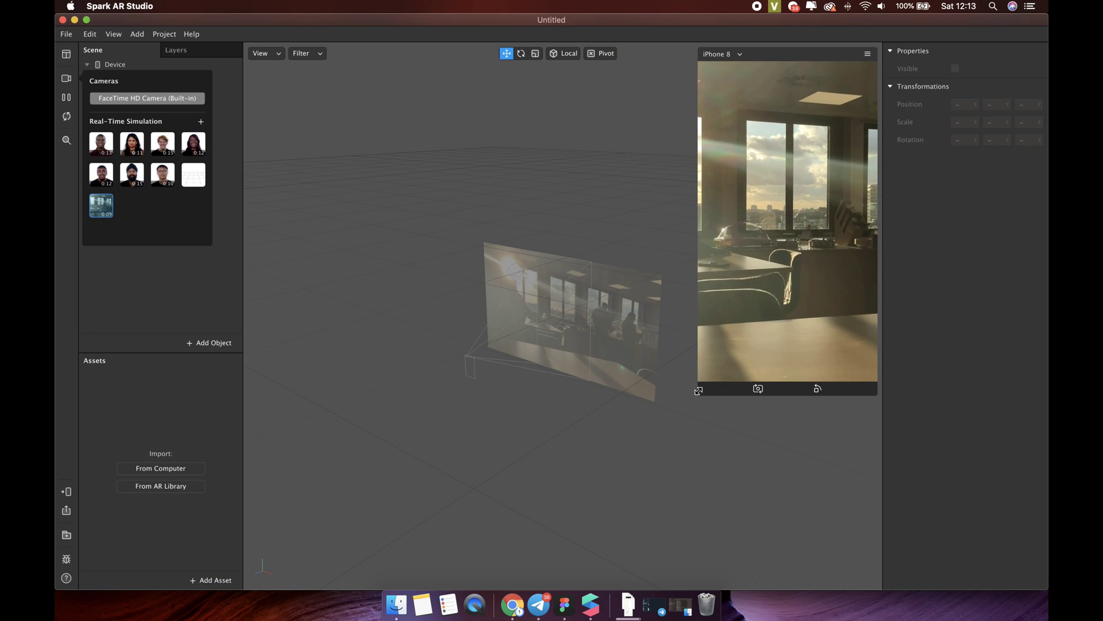
click(699, 391)
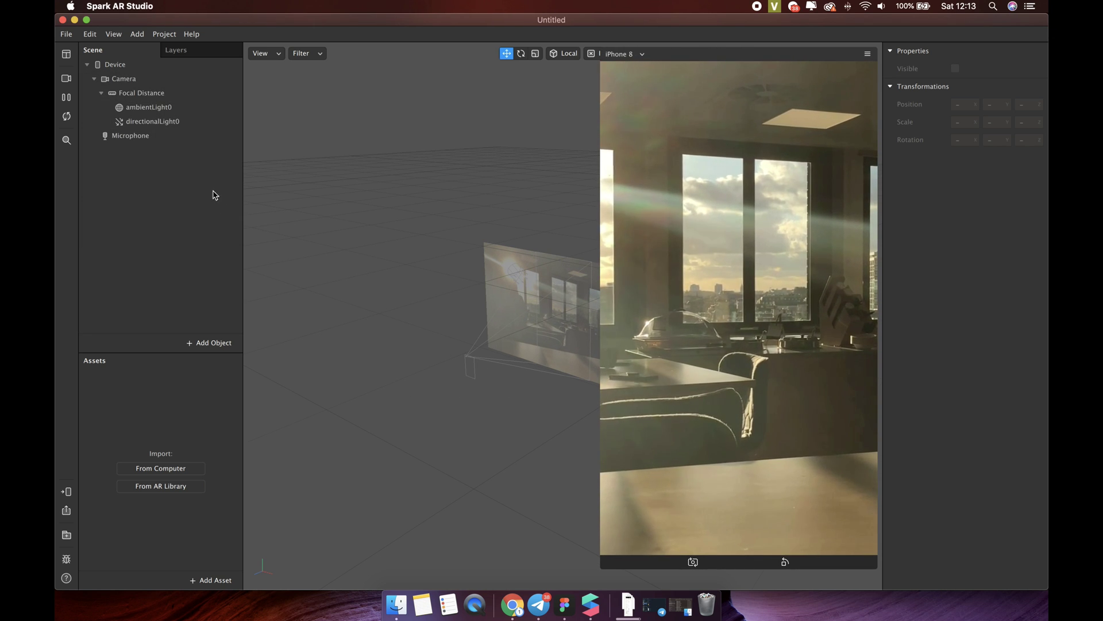
Add pc-brixton.webm and pc-karen-busy.webm as further Real-Time Simulation videos.
click(66, 79)
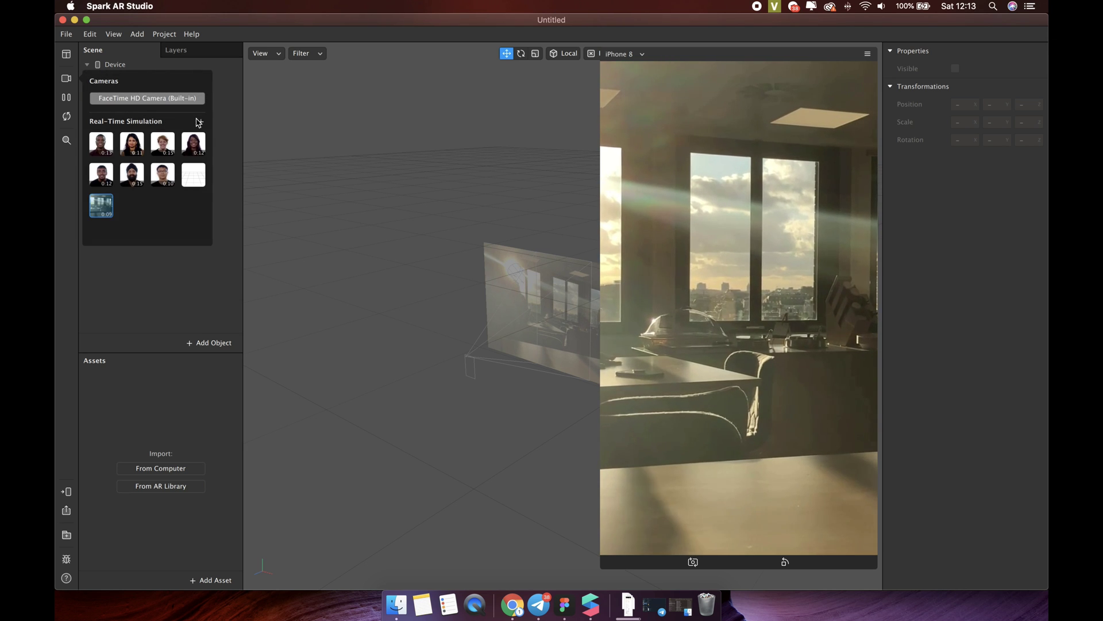
click(200, 121)
click(454, 218)
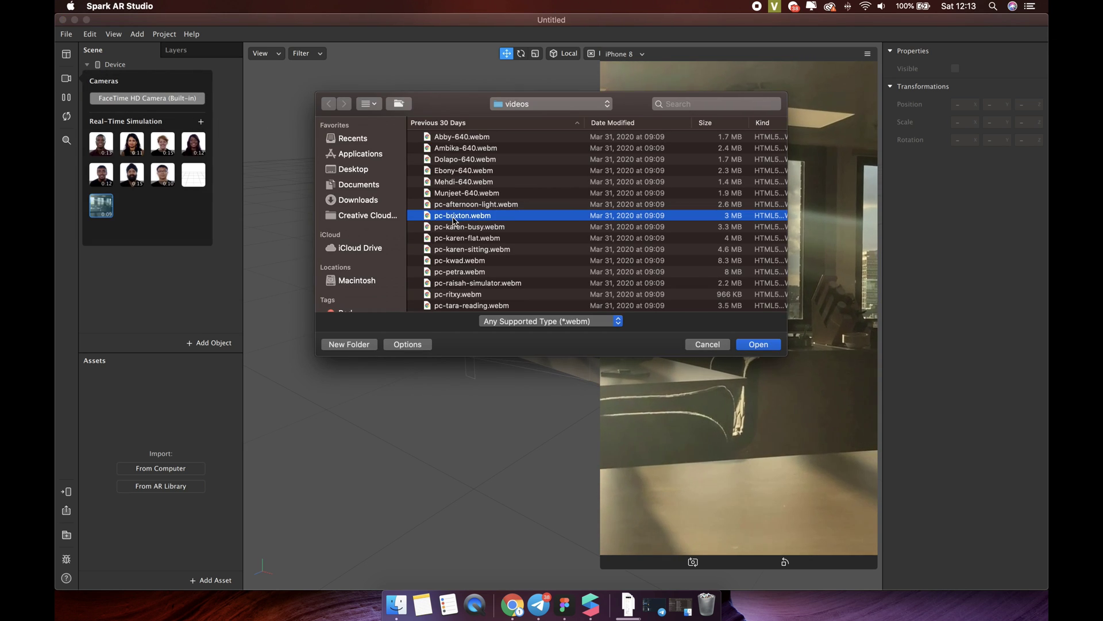
key(Return)
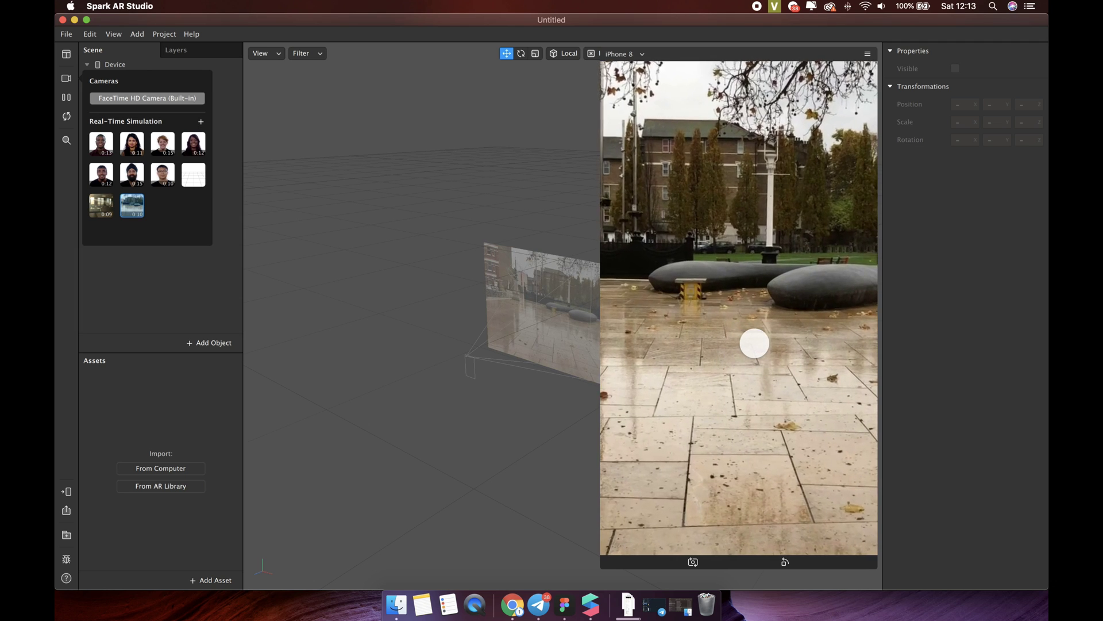
click(201, 121)
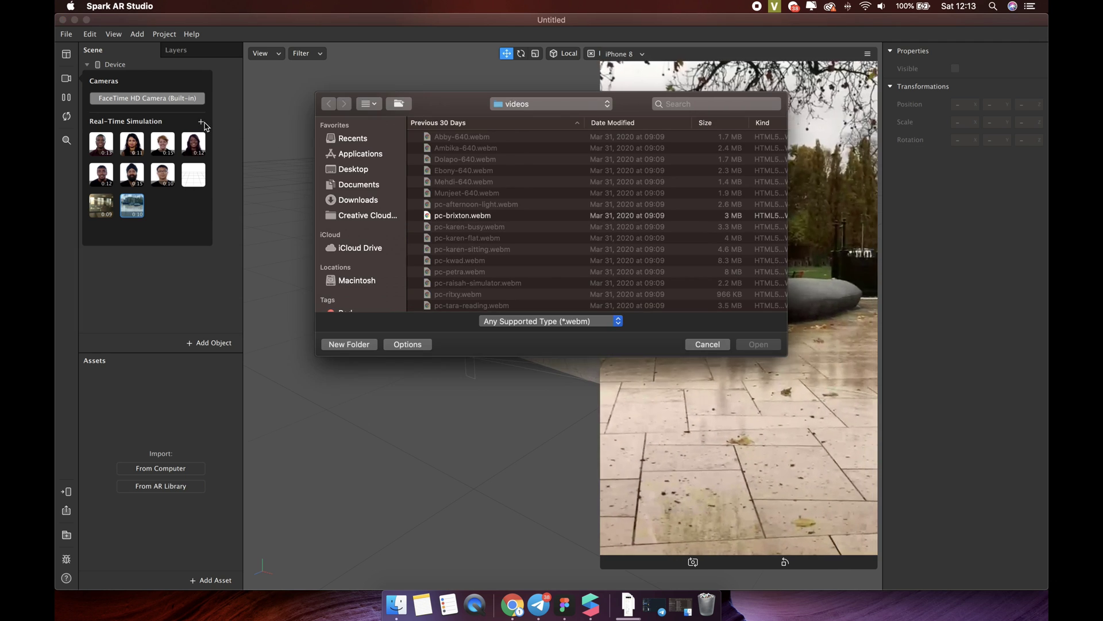
click(469, 228)
click(758, 344)
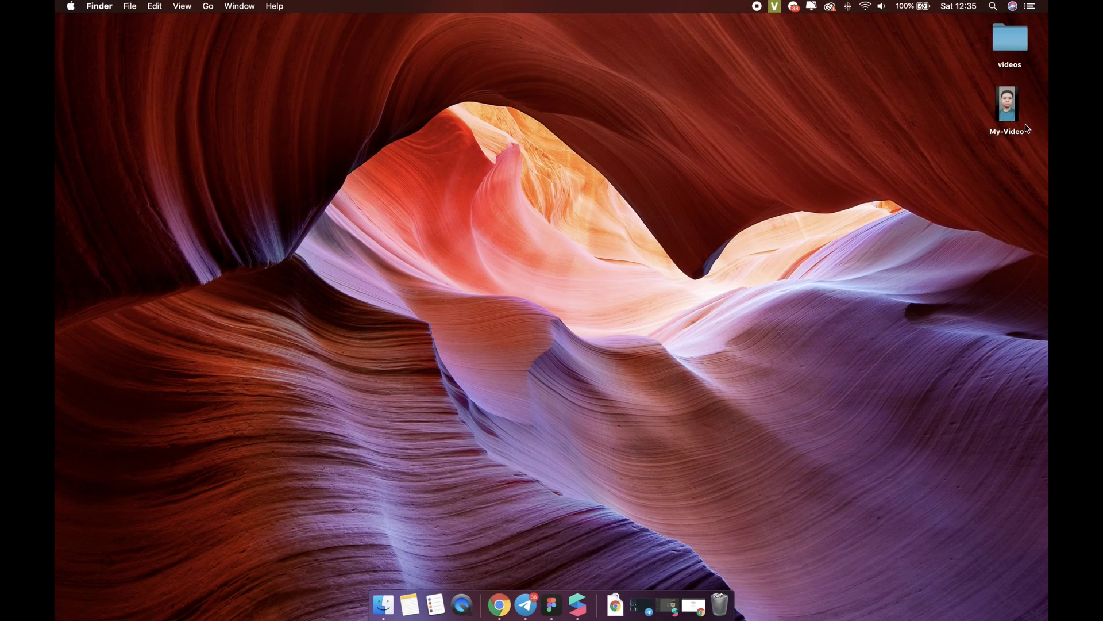
Preview the My-Video clip on the Desktop, then close the preview.
double_click(1014, 124)
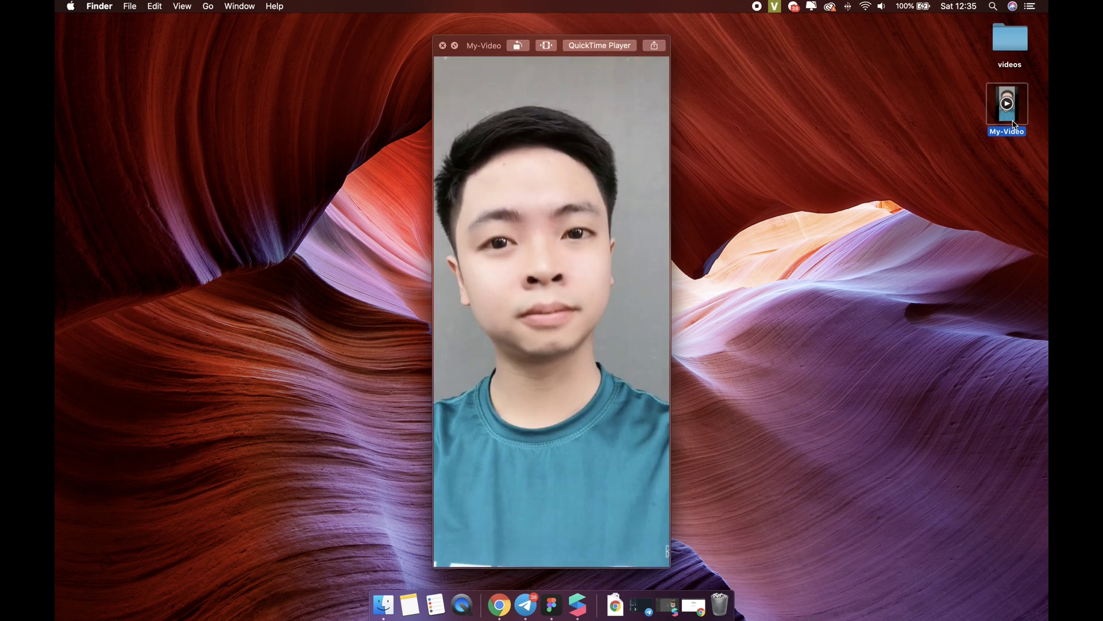
key(space)
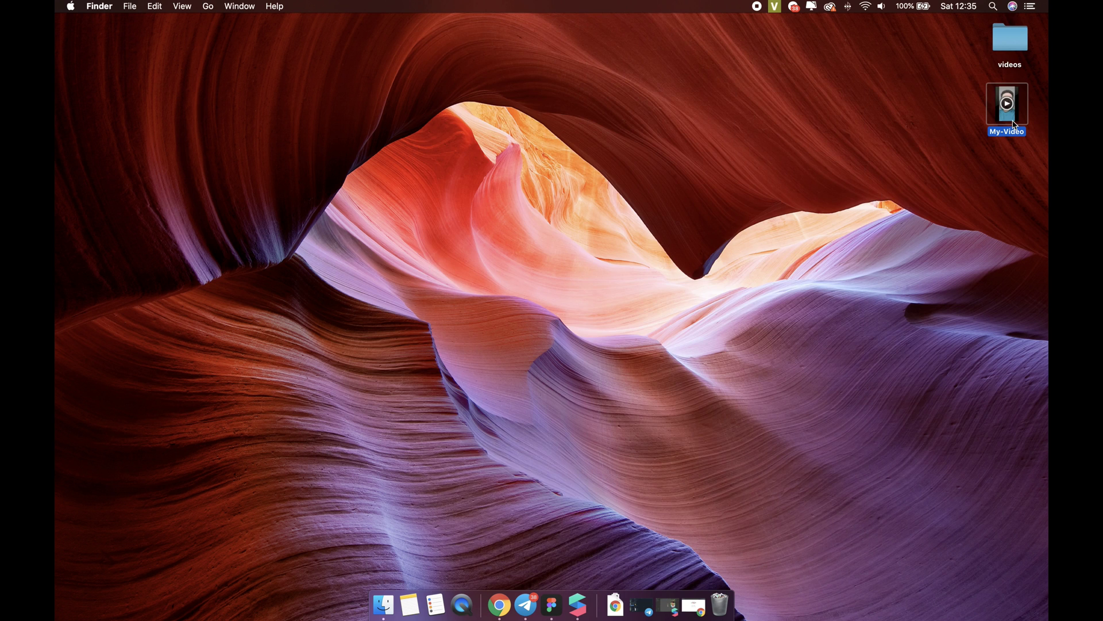
Search Google for 'convert mp4 to webm' and open the video.online-convert.com WebM converter.
click(500, 604)
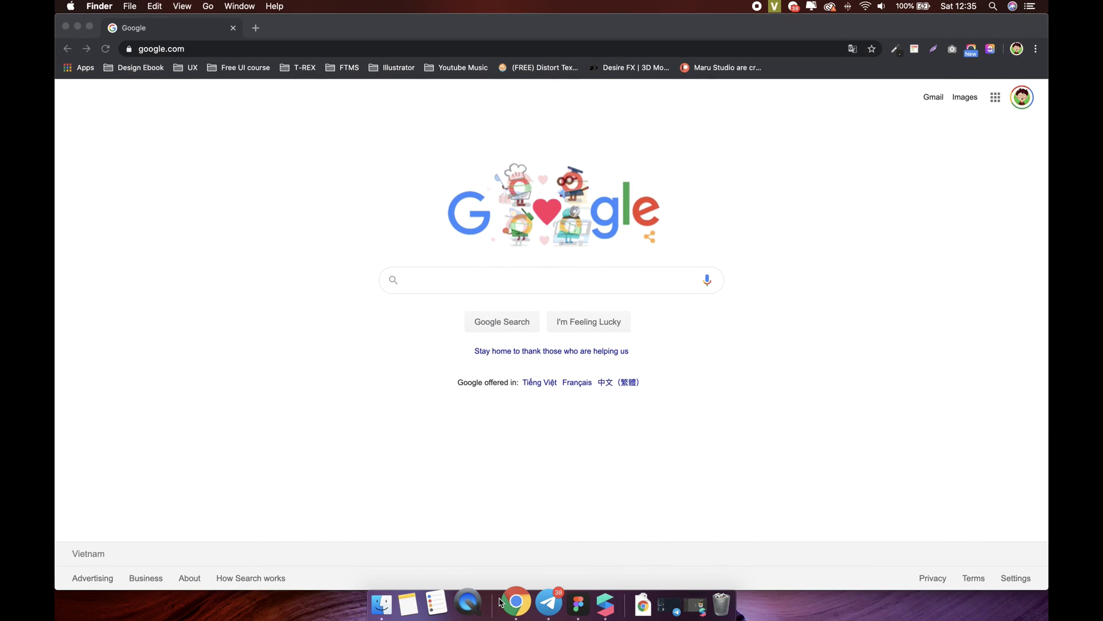
click(567, 278)
text(convert )
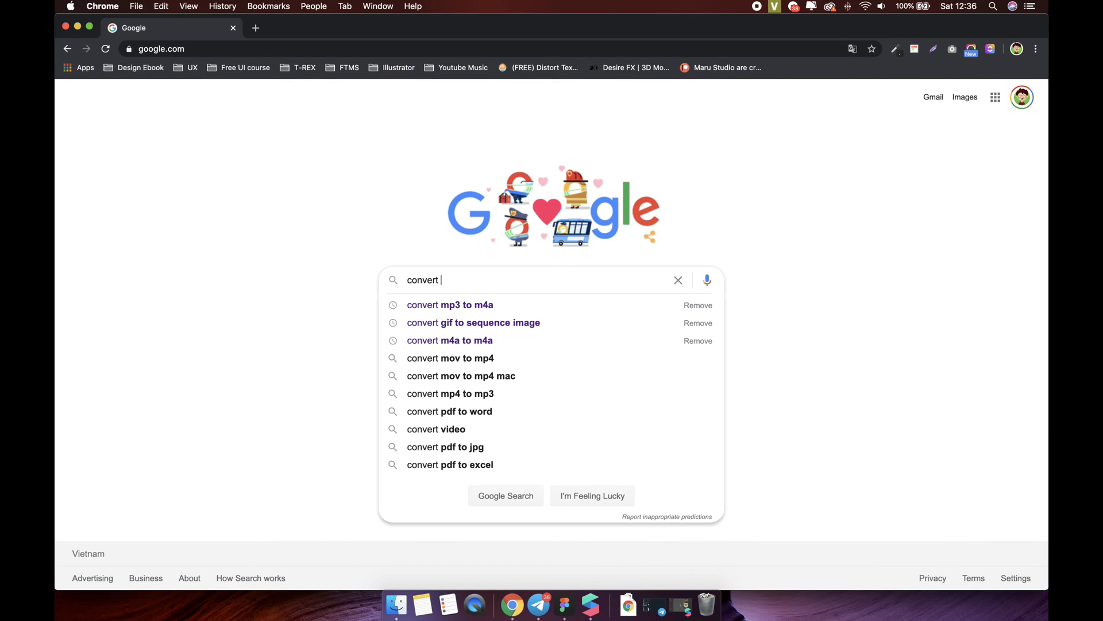
text(mp4 to ưe)
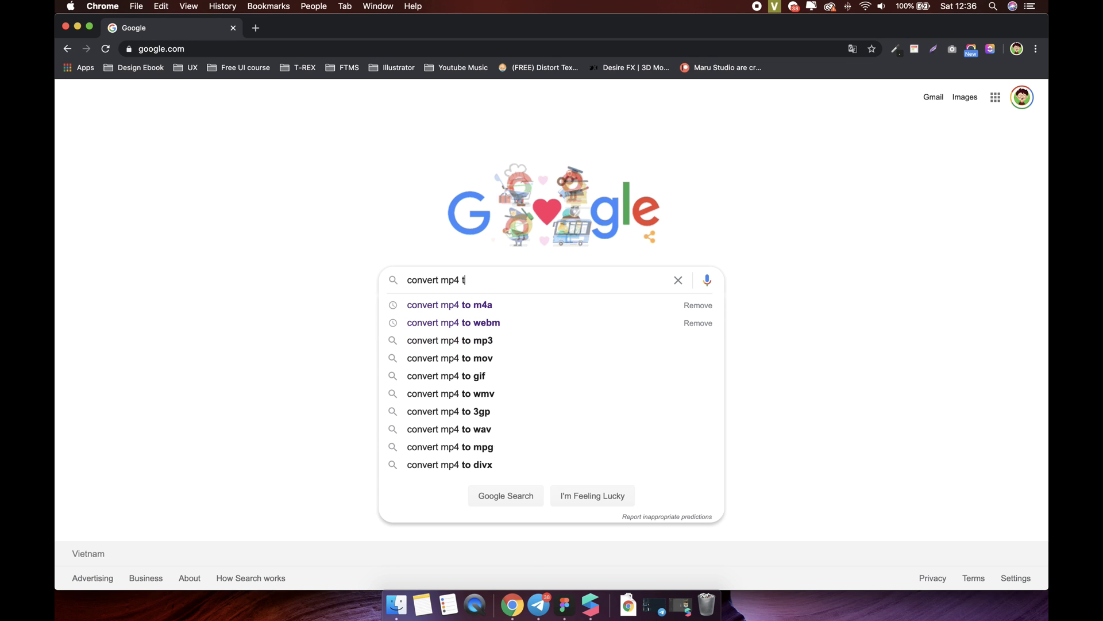
key(BackSpace)
key(BackSpace)
text(web)
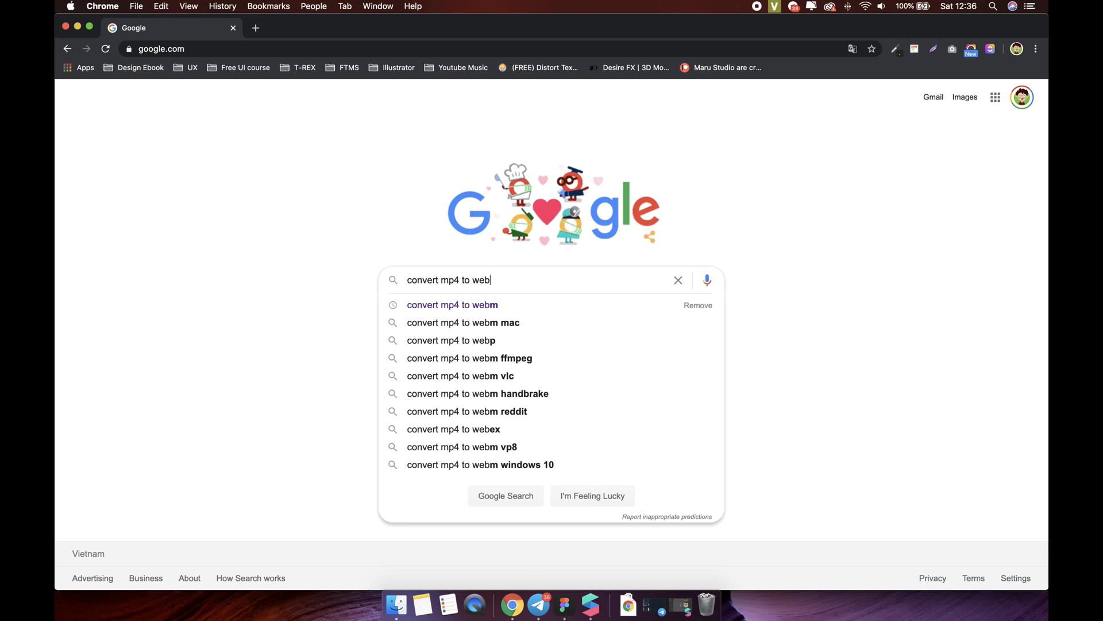
text(m)
key(Return)
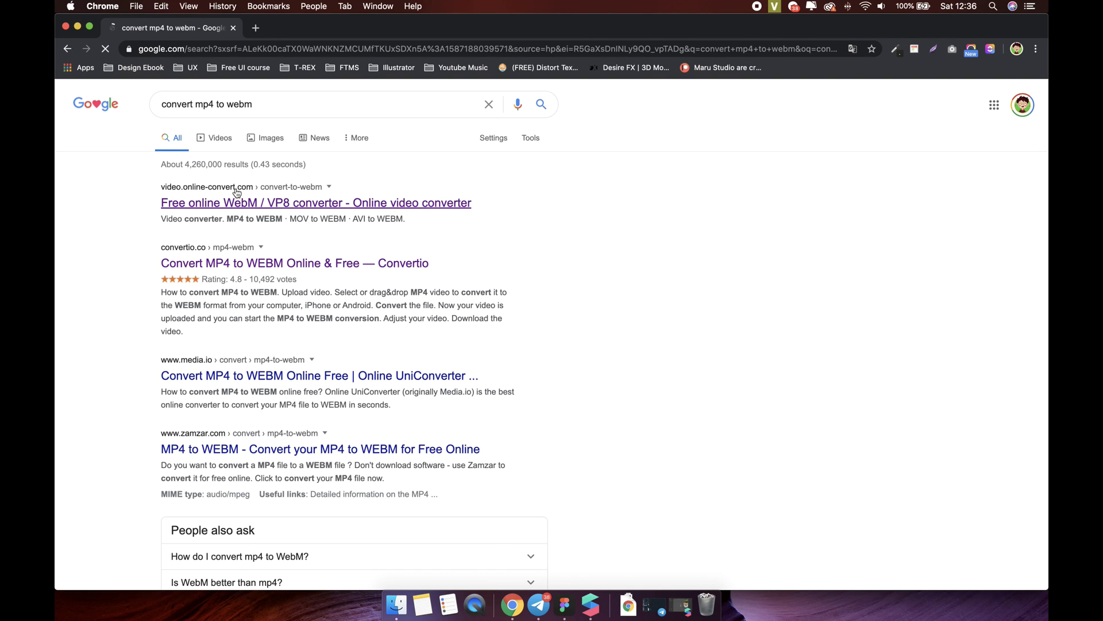
click(216, 195)
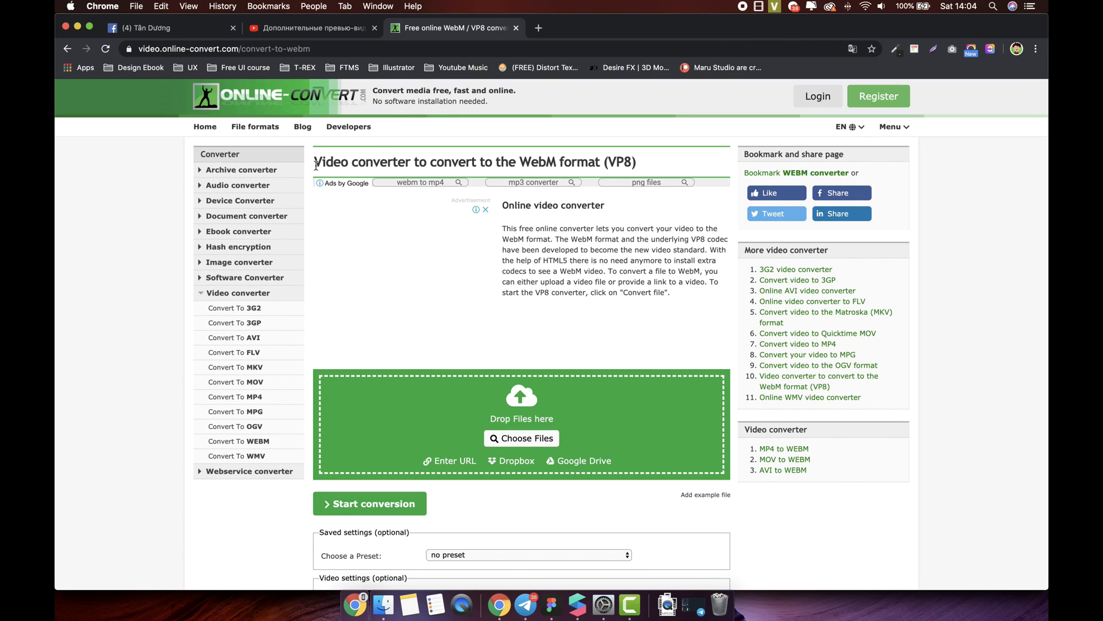
Upload My-Video from the Desktop to the WebM converter and start the conversion.
drag(314, 161, 602, 162)
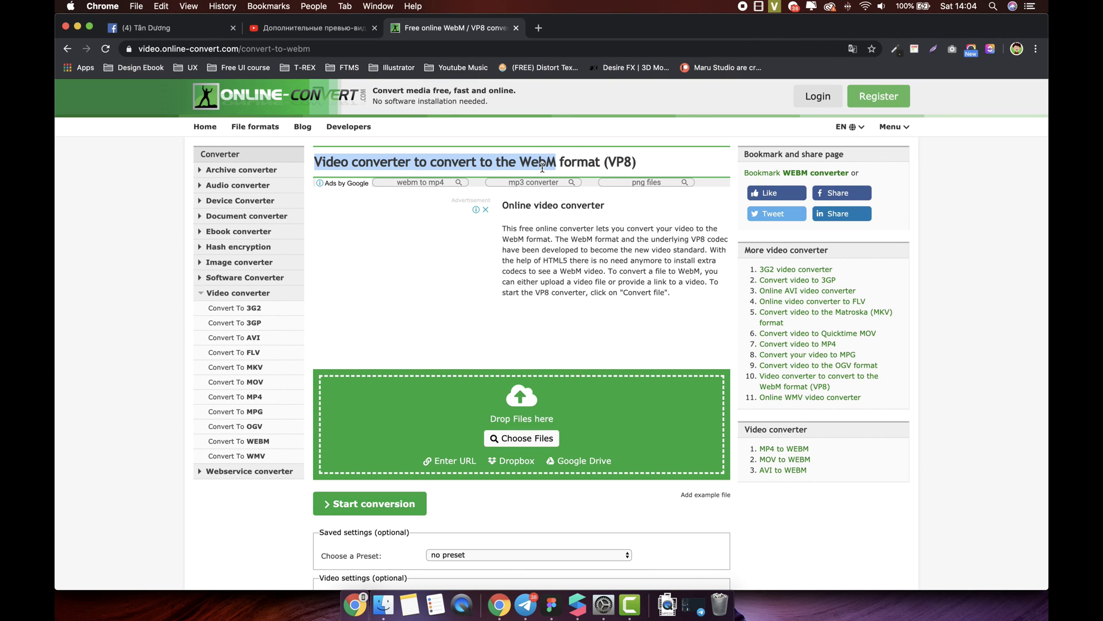
click(512, 440)
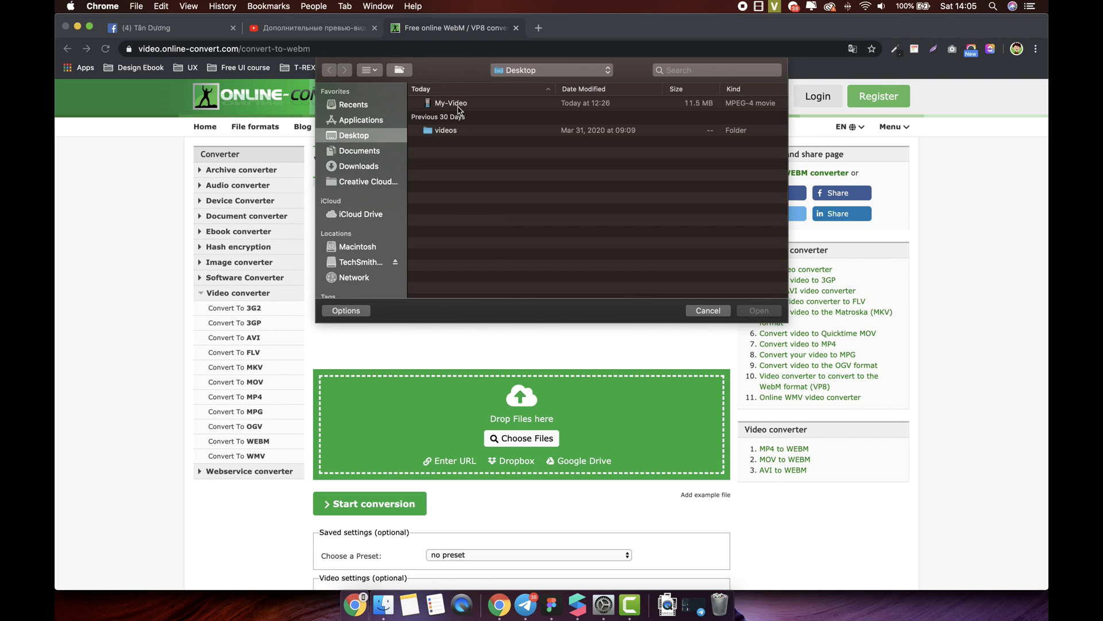
click(459, 106)
click(759, 313)
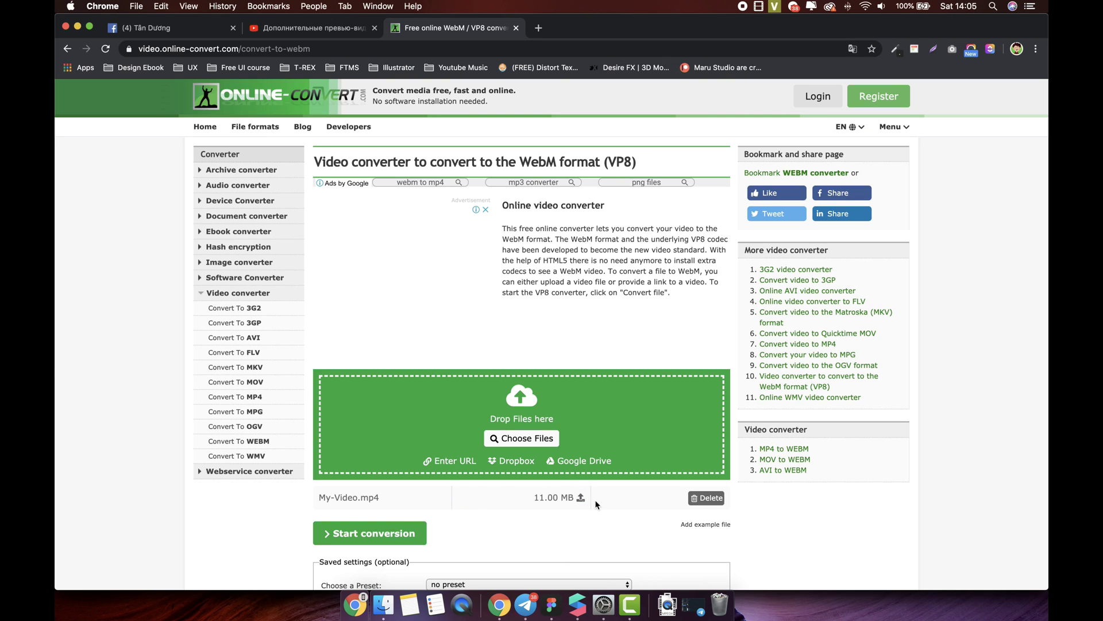
click(372, 534)
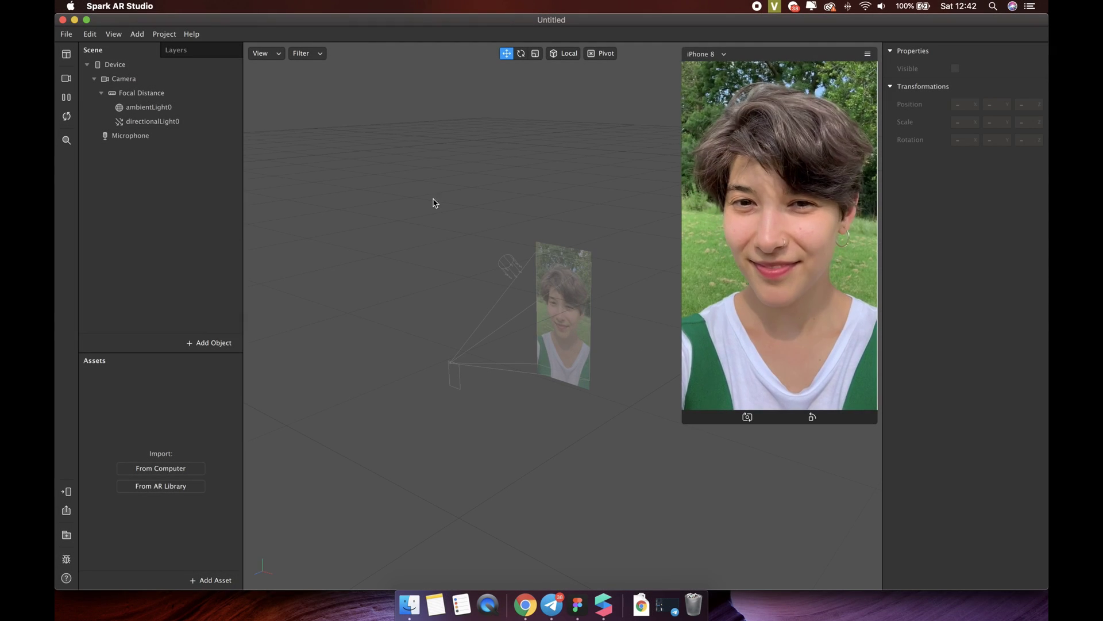
Import My-Video.webm from Downloads as a Real-Time Simulation video.
click(66, 79)
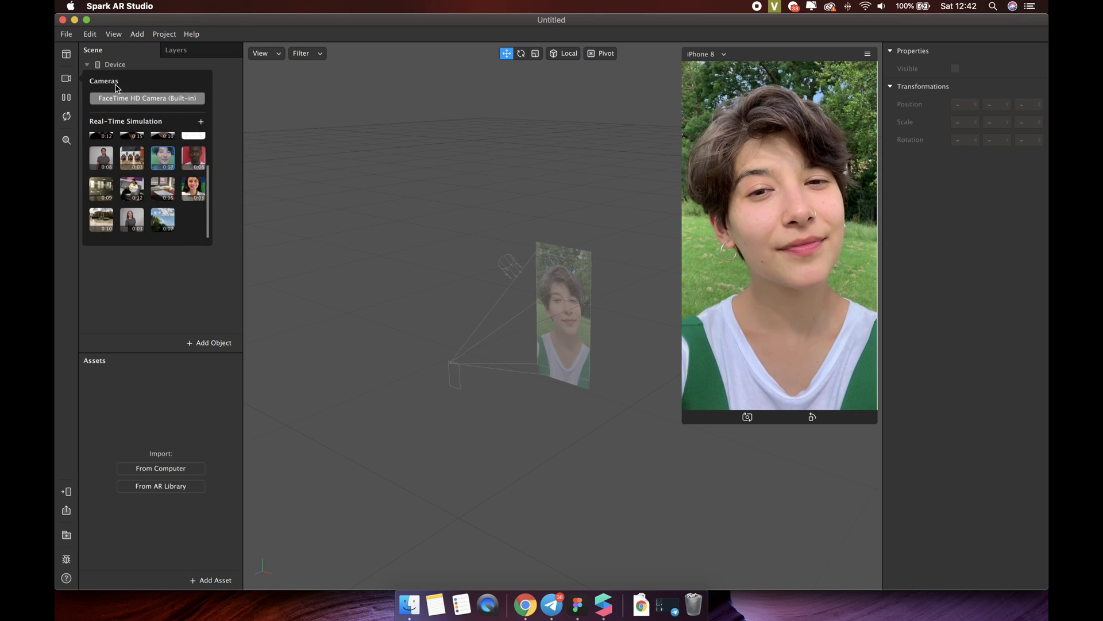
click(200, 122)
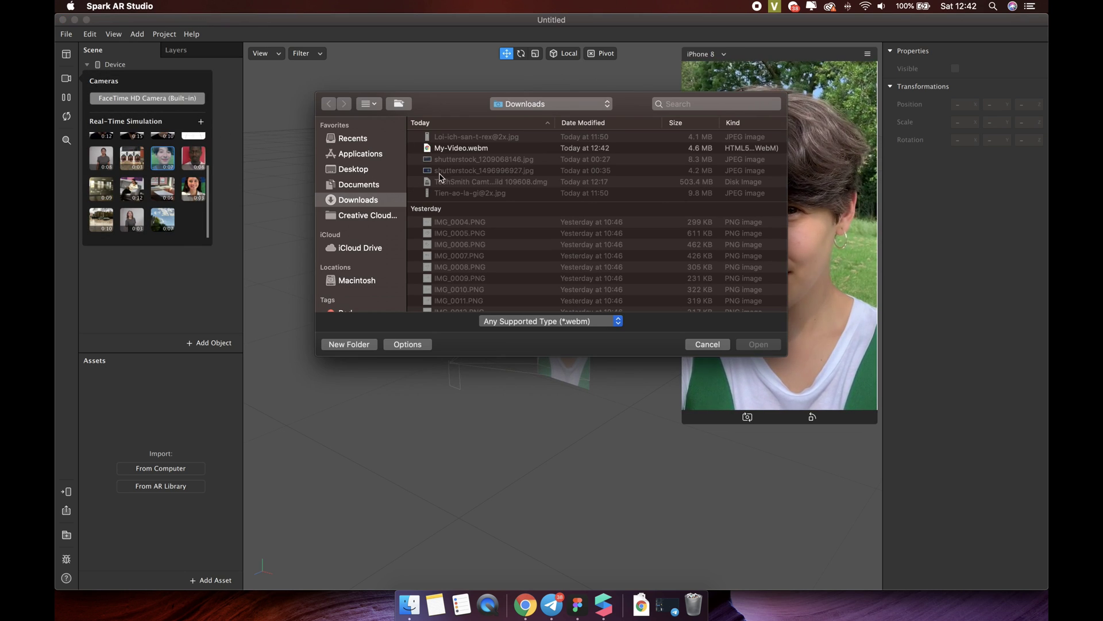
click(463, 148)
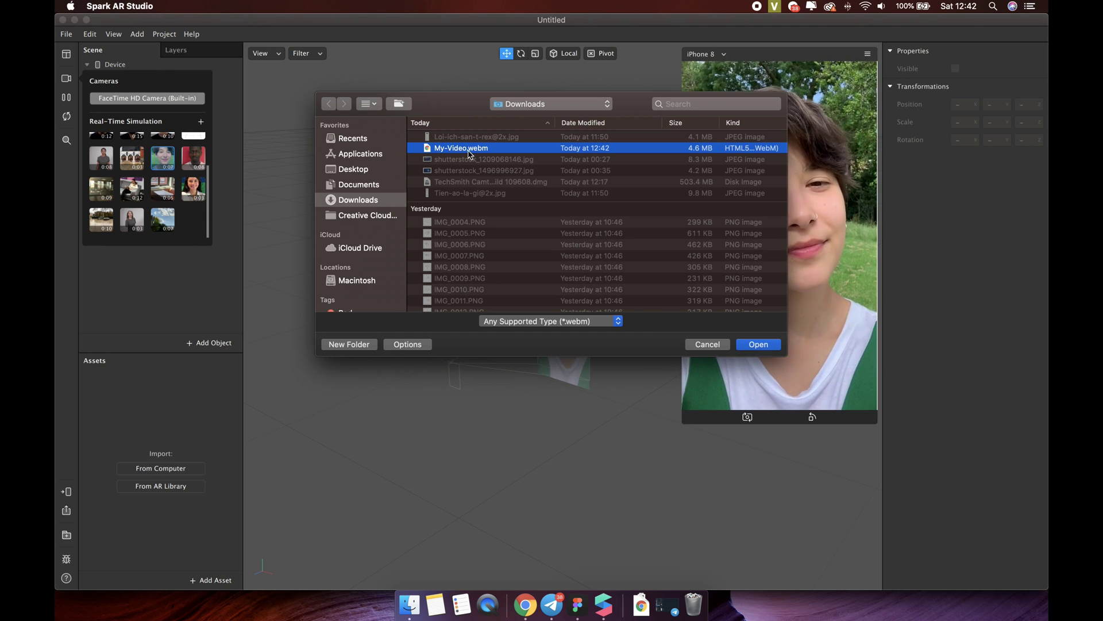
click(753, 344)
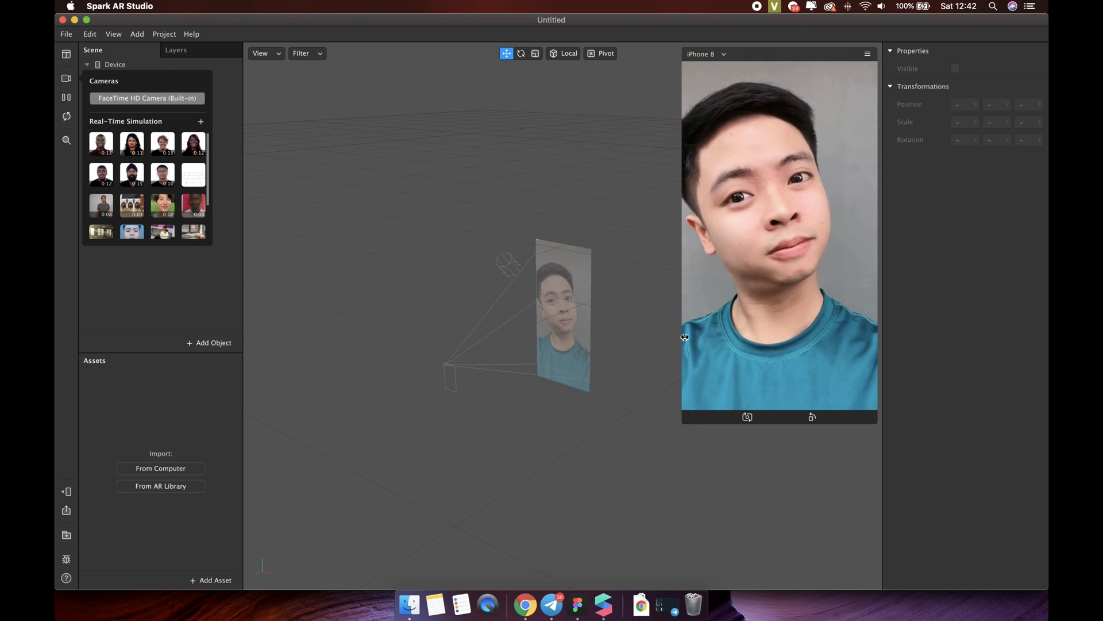